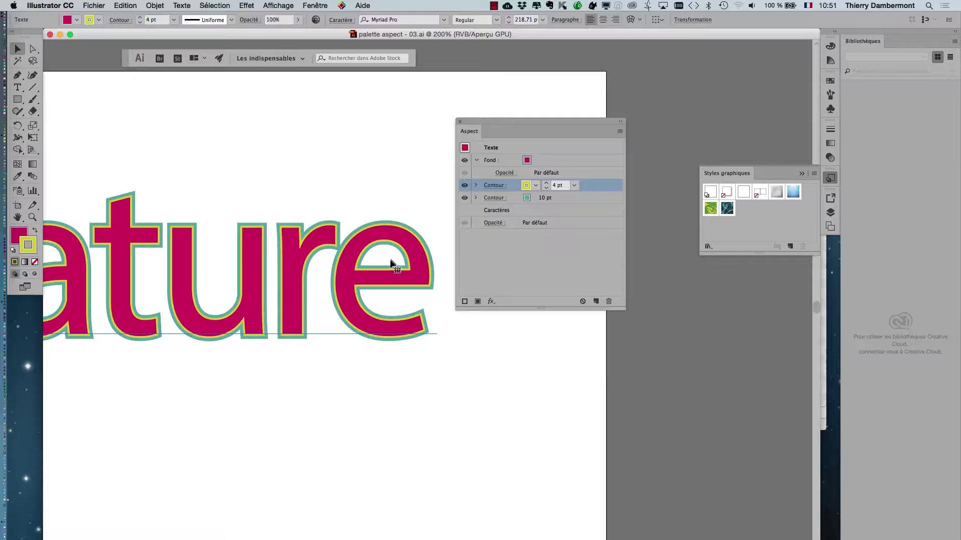
Zoom in, move and enlarge the Aspect panel beside the text, deselect the stroke, and open Effet > Spécial
scroll(390, 262, "up", 1)
scroll(391, 263, "up", 1)
mouse_move(502, 120)
left_mouse_down()
mouse_move(537, 126)
mouse_move(567, 113)
left_mouse_up()
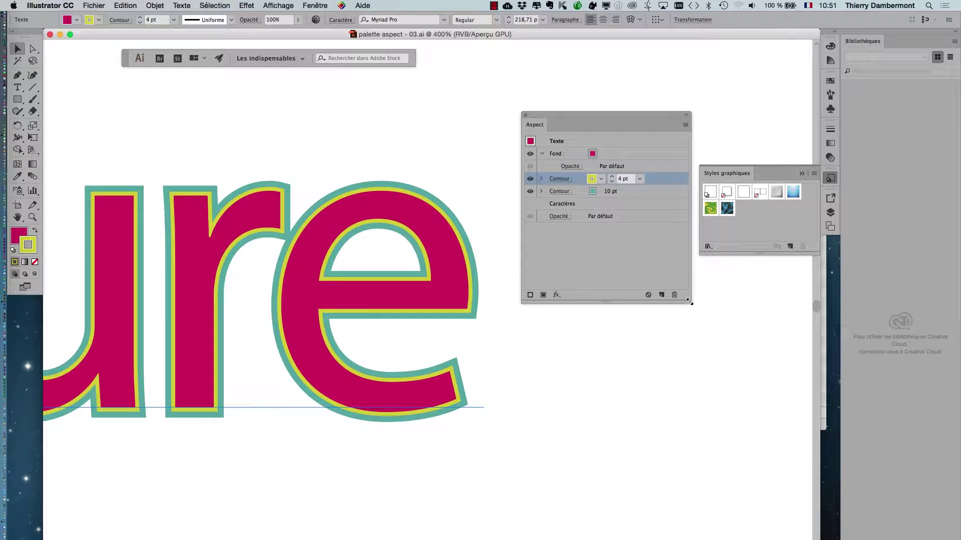
left_click_drag(689, 302, 775, 324)
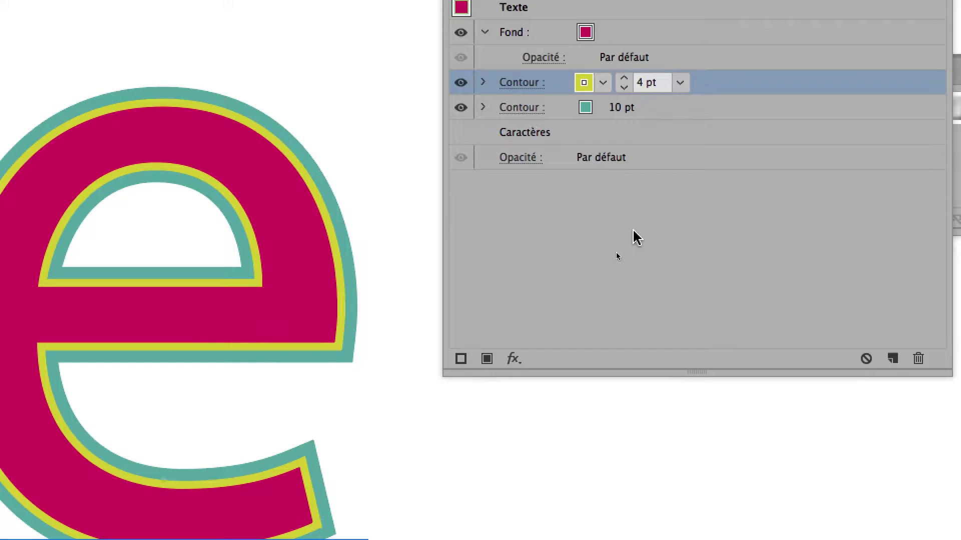
left_click(634, 237)
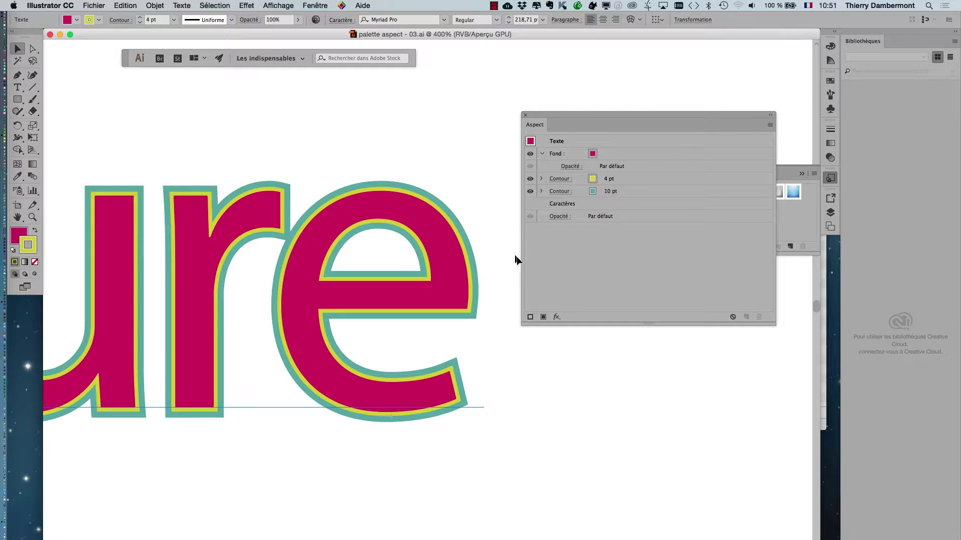
left_click(250, 6)
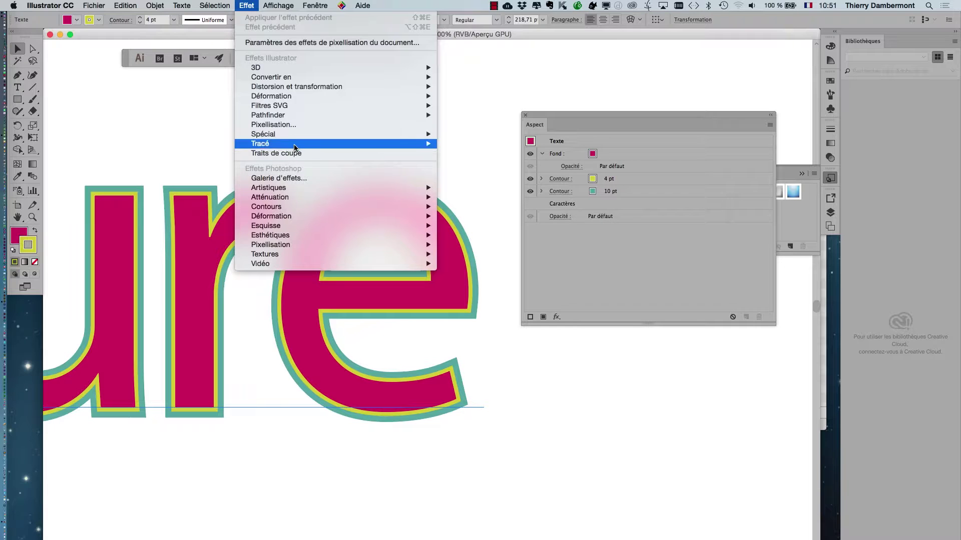
mouse_move(263, 134)
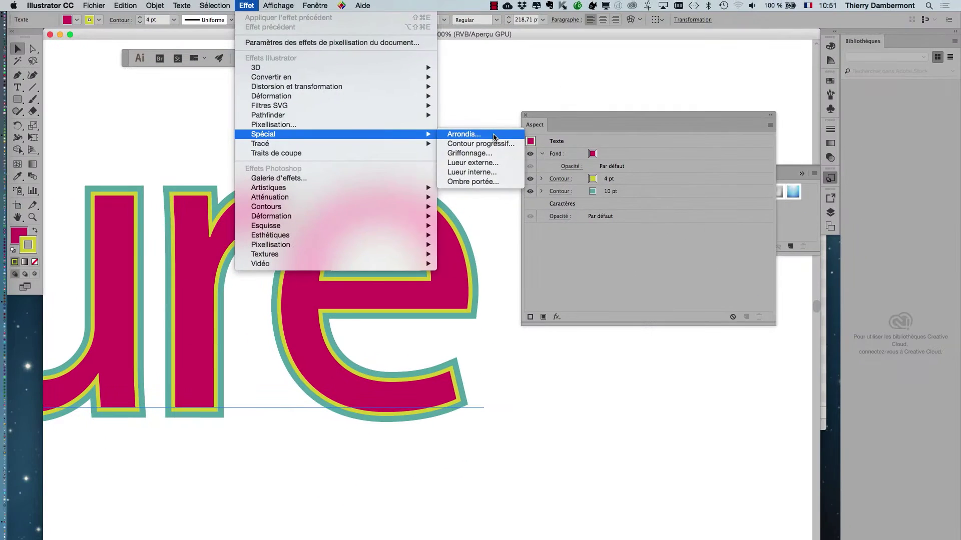
Open Arrondis with Aperçu on and try radii of 3, 7, 4, 1 and 2 mm
left_click(493, 137)
left_click_drag(52, 67, 414, 106)
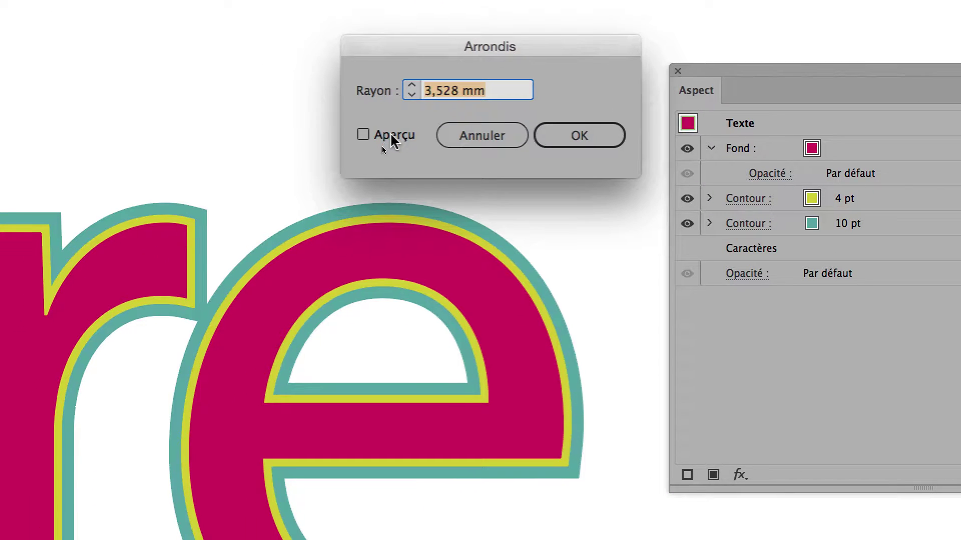
left_click(392, 136)
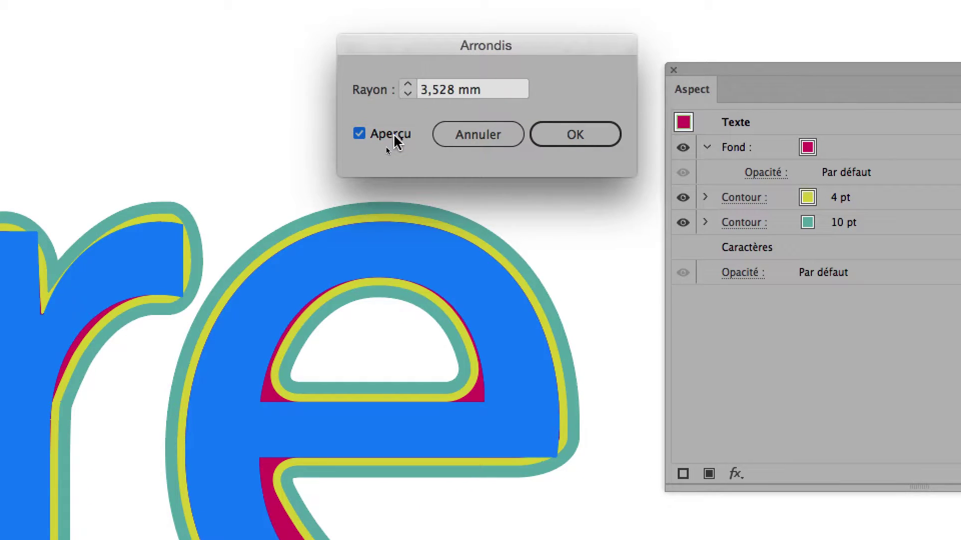
left_click(399, 121)
type("3 mm")
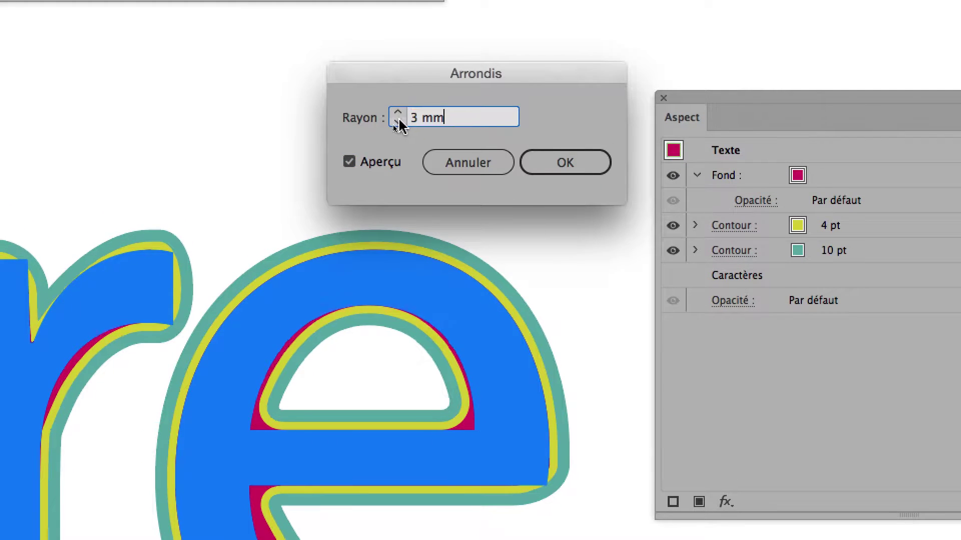
left_click(398, 119)
left_click(399, 119)
left_click(399, 119)
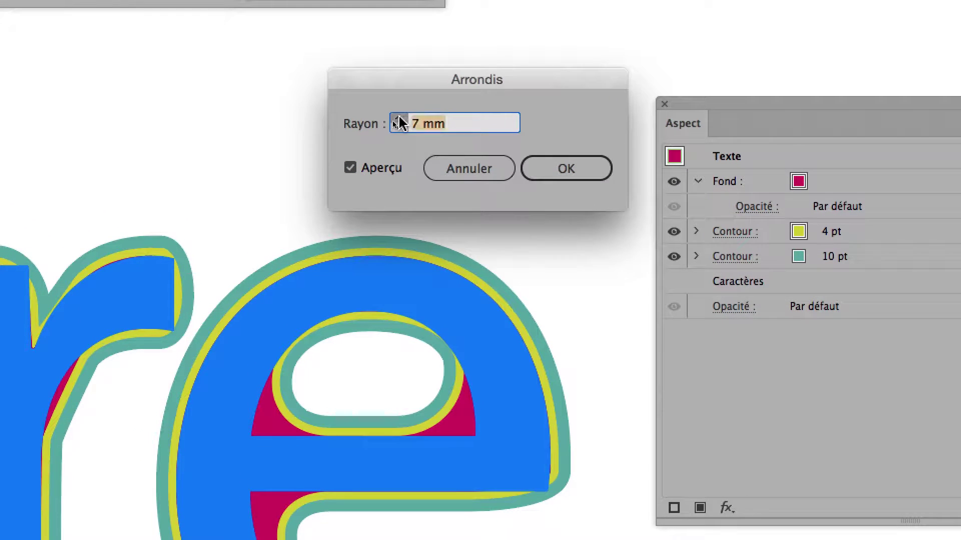
left_click(399, 127)
left_click(399, 127)
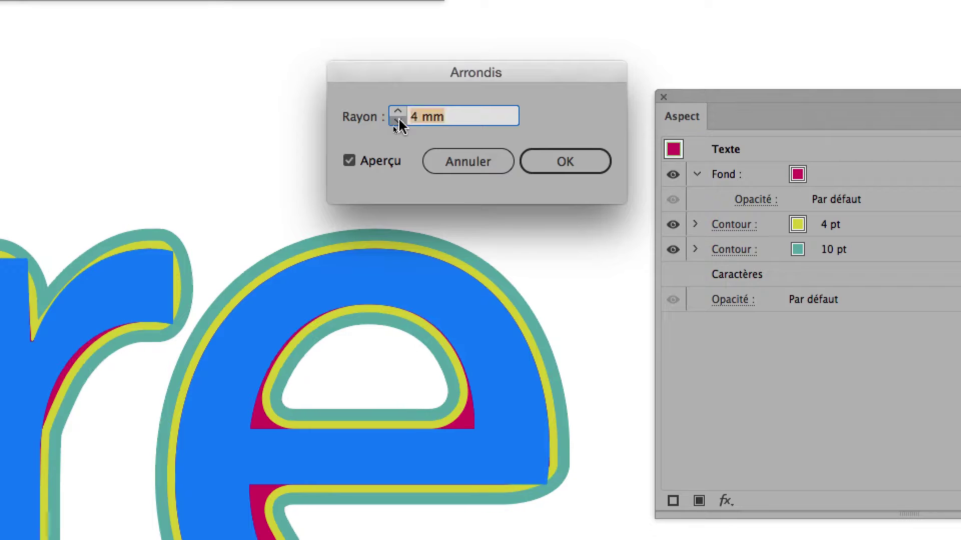
left_click(399, 126)
left_click(399, 125)
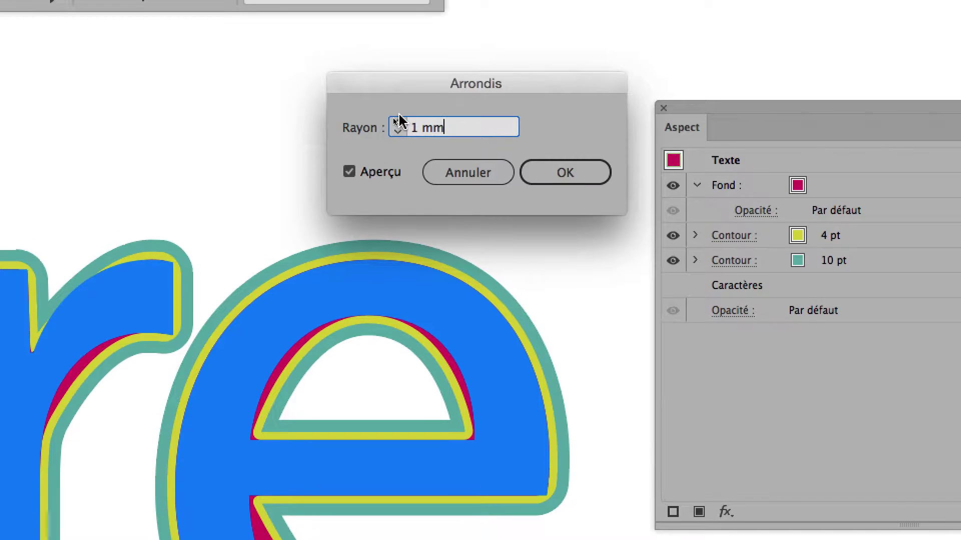
left_click(399, 122)
Compare Arrondis radii between nearly zero, 1 mm and 2 mm on the letters
left_click(397, 123)
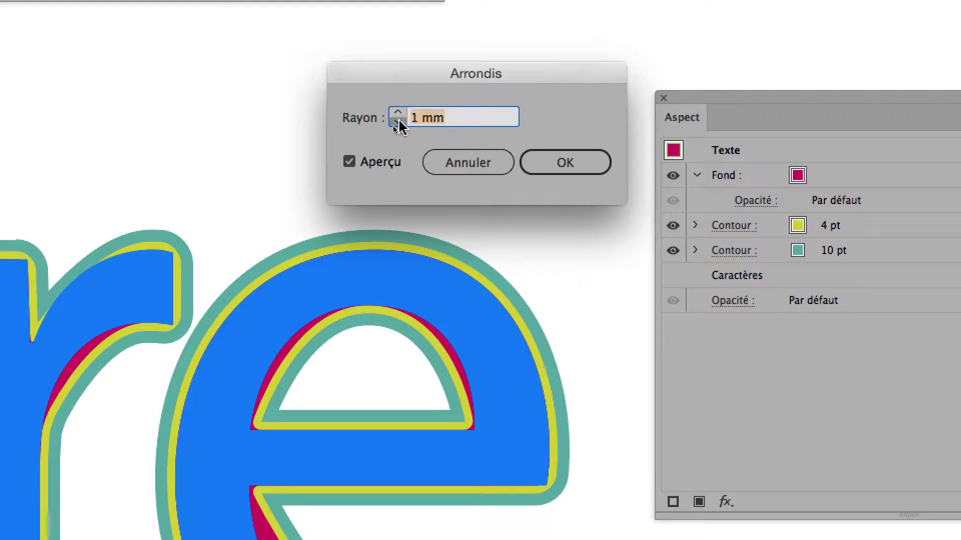
left_click(399, 122)
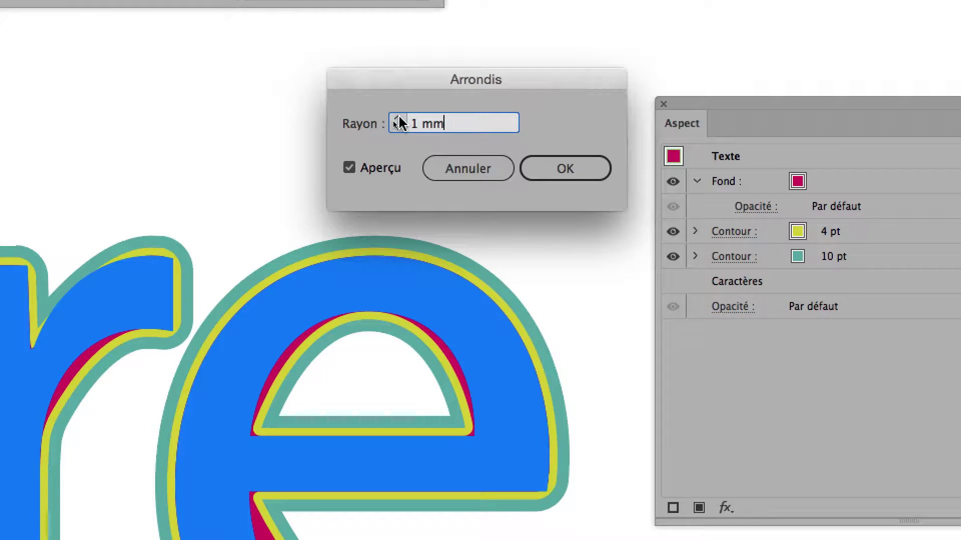
left_click(399, 125)
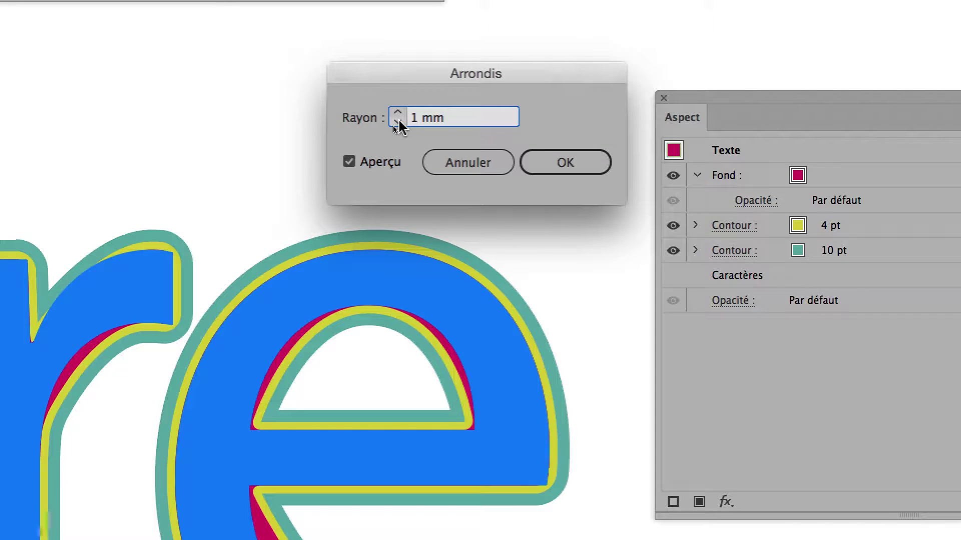
left_click(399, 122)
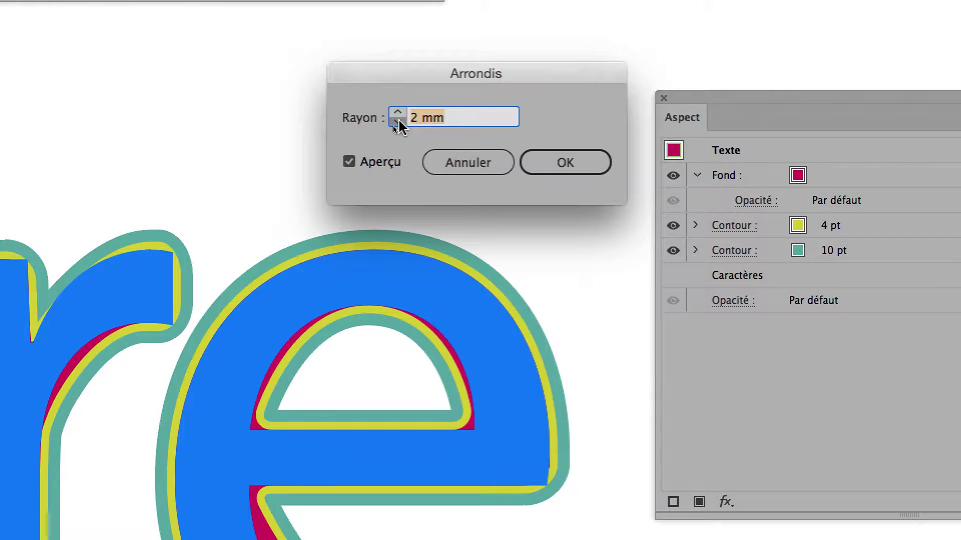
left_click(399, 125)
left_click(399, 122)
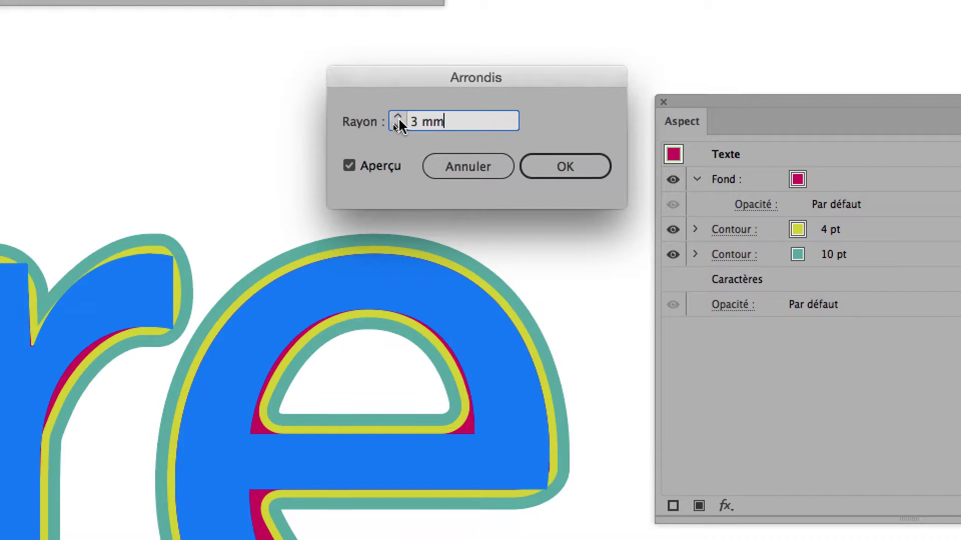
left_click(399, 122)
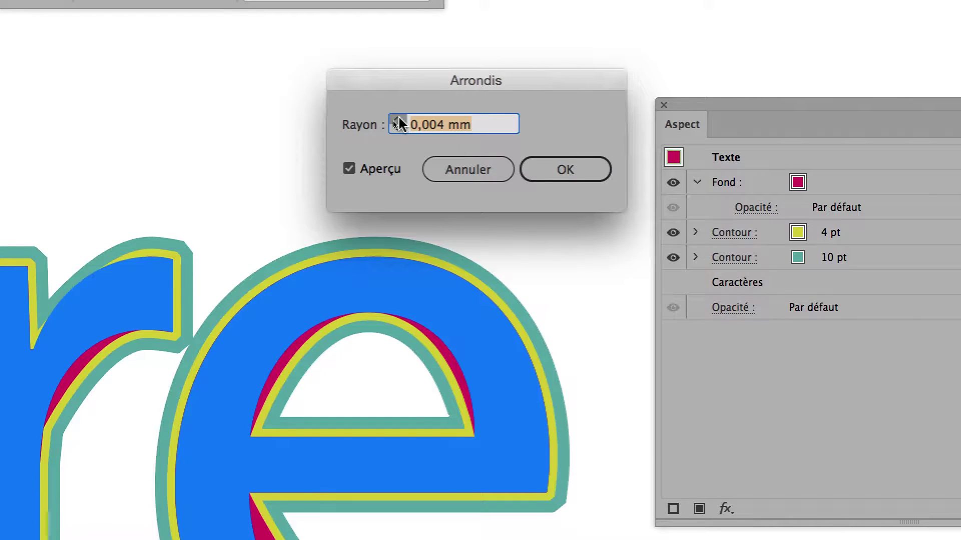
Set the Arrondis Rayon to 0,5 mm and apply it
type("1 mm")
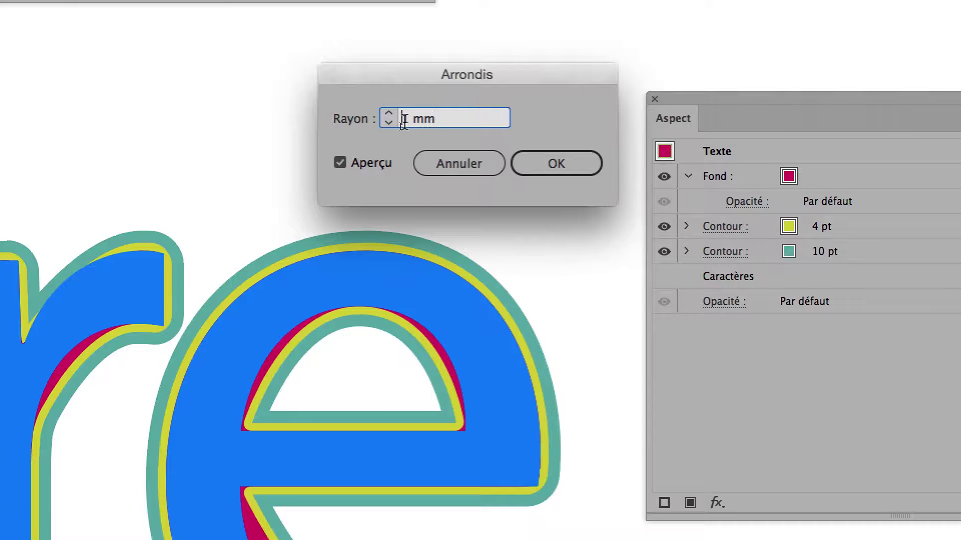
double_click(403, 122)
type("0, ")
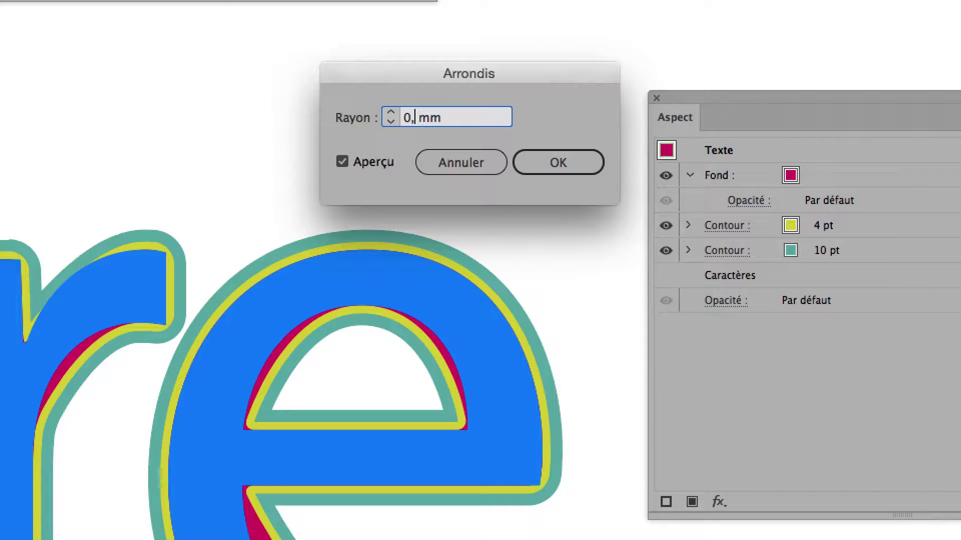
type("5")
key("Tab")
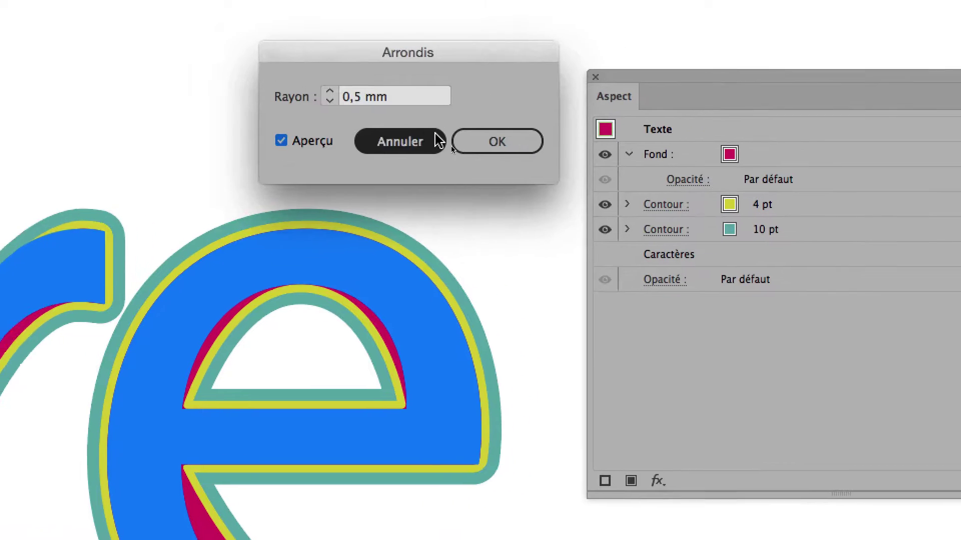
left_click(558, 162)
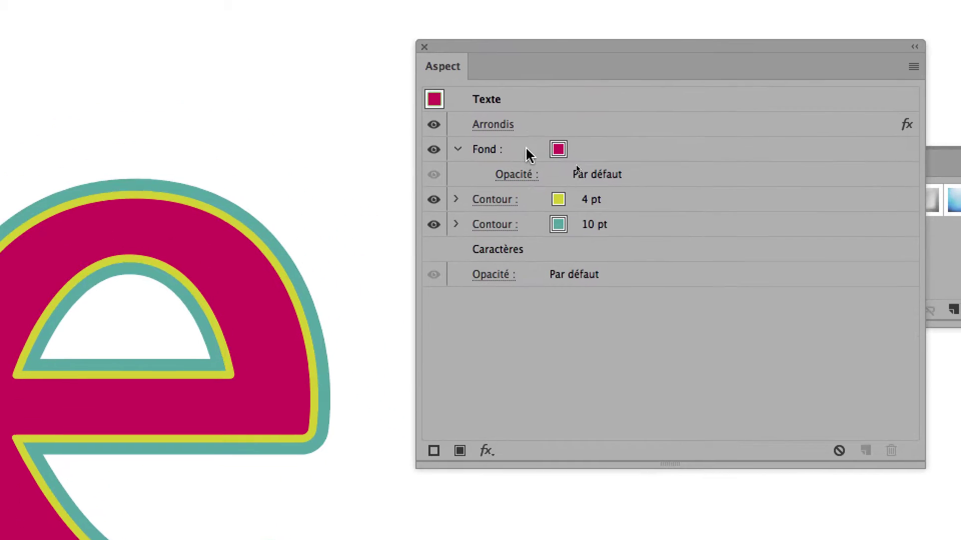
Select the Arrondis effect entry in the Aspect panel
left_click(535, 142)
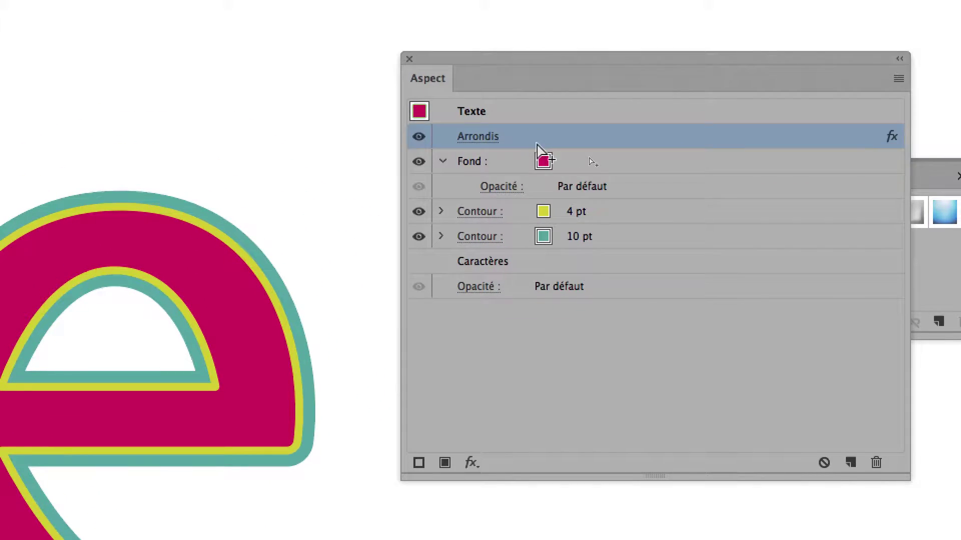
left_click_drag(536, 142, 537, 146)
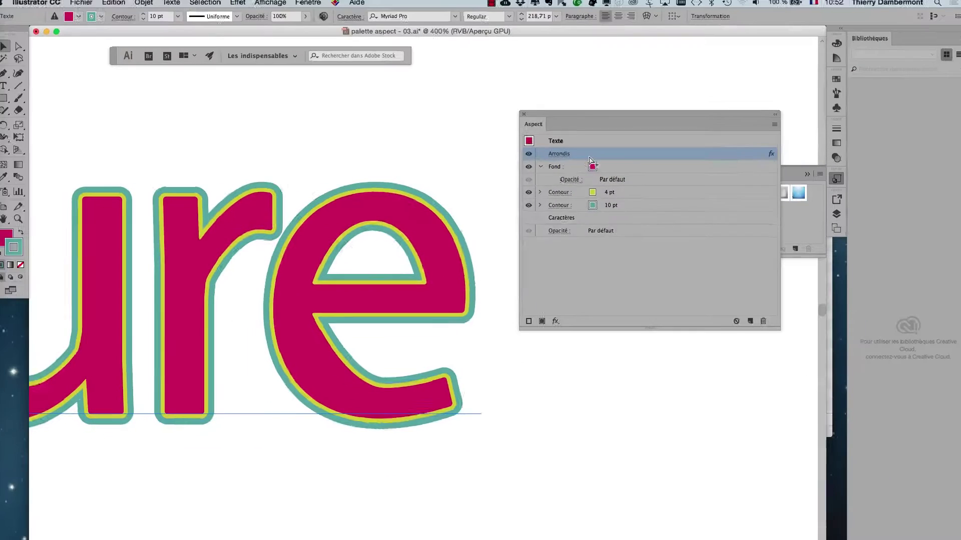
left_click_drag(537, 147, 664, 478)
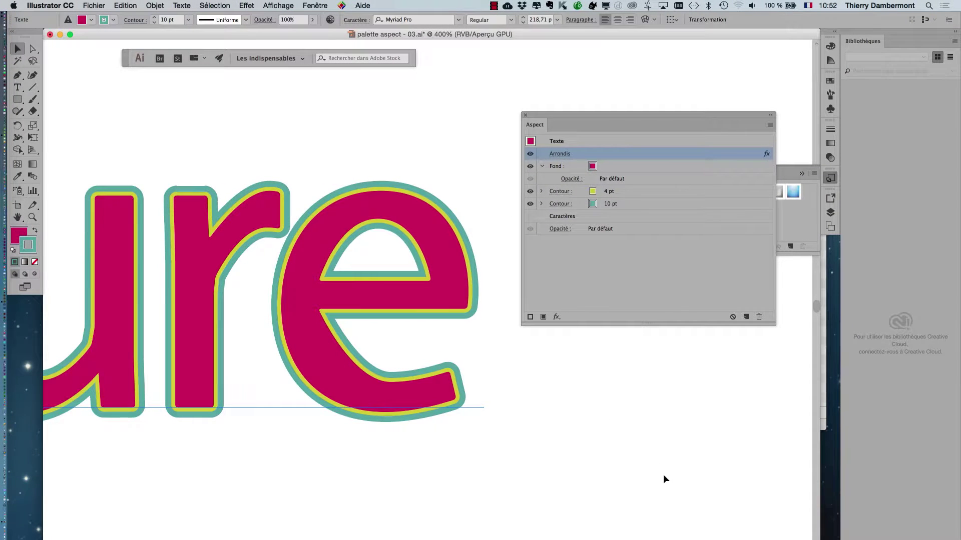
Reopen Arrondis, preview radii of 2, 4 and 7 mm, then cancel
left_click(560, 154)
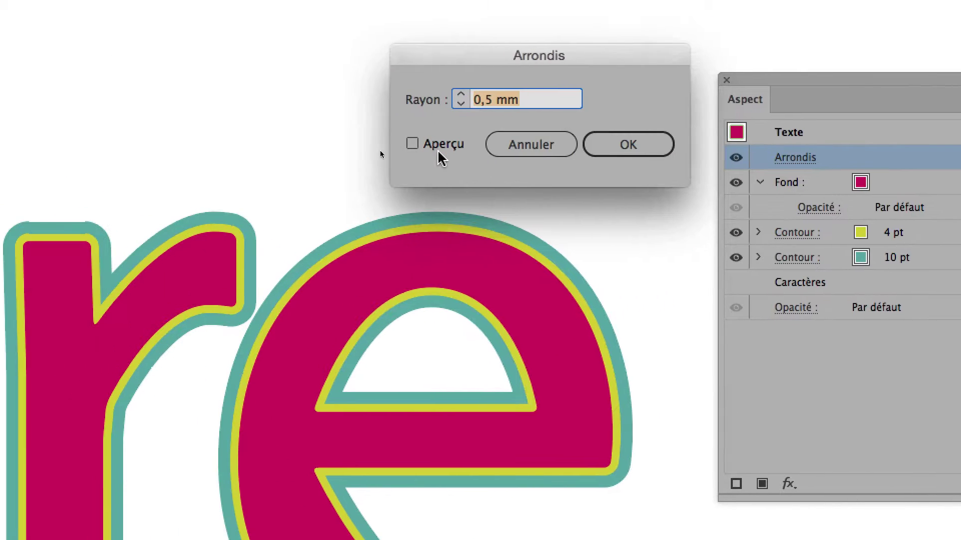
left_click(209, 142)
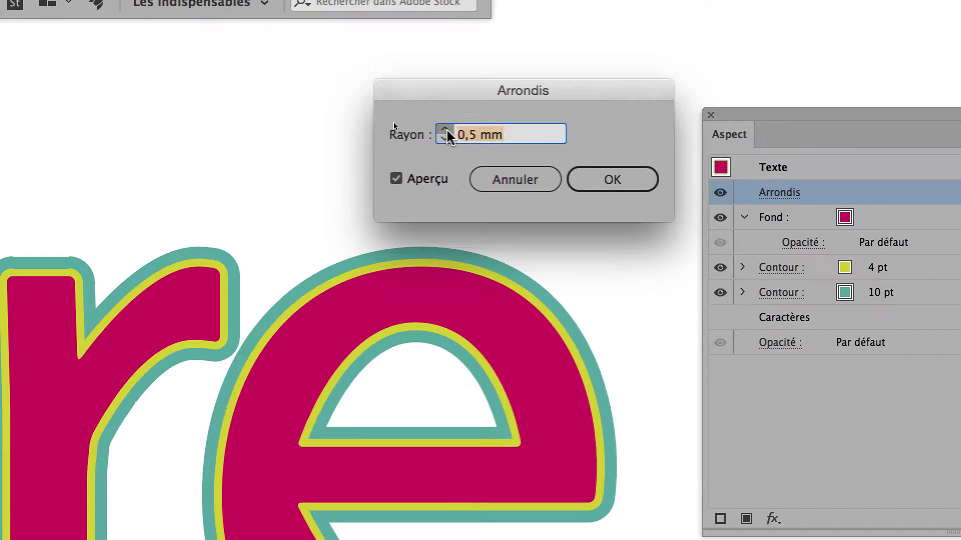
left_click(447, 130)
type("2")
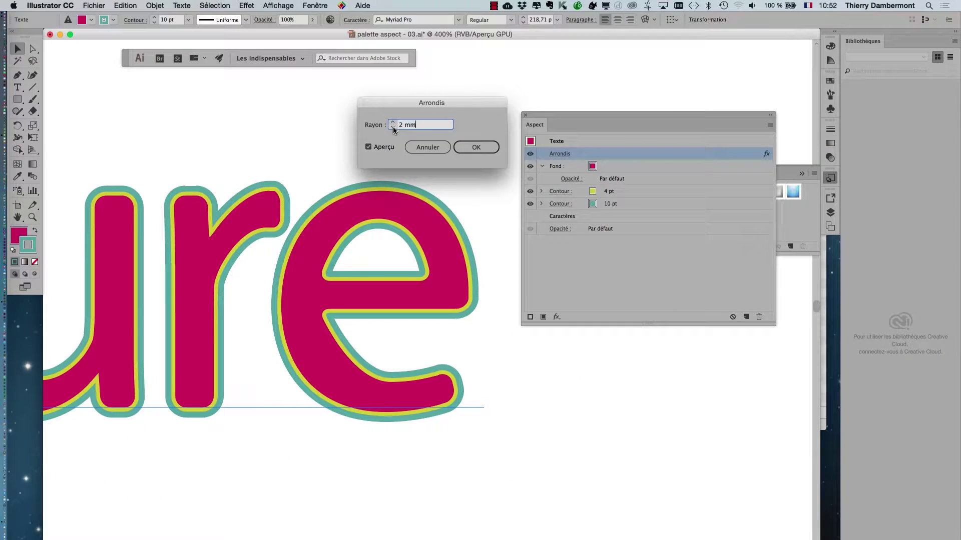
left_click(392, 127)
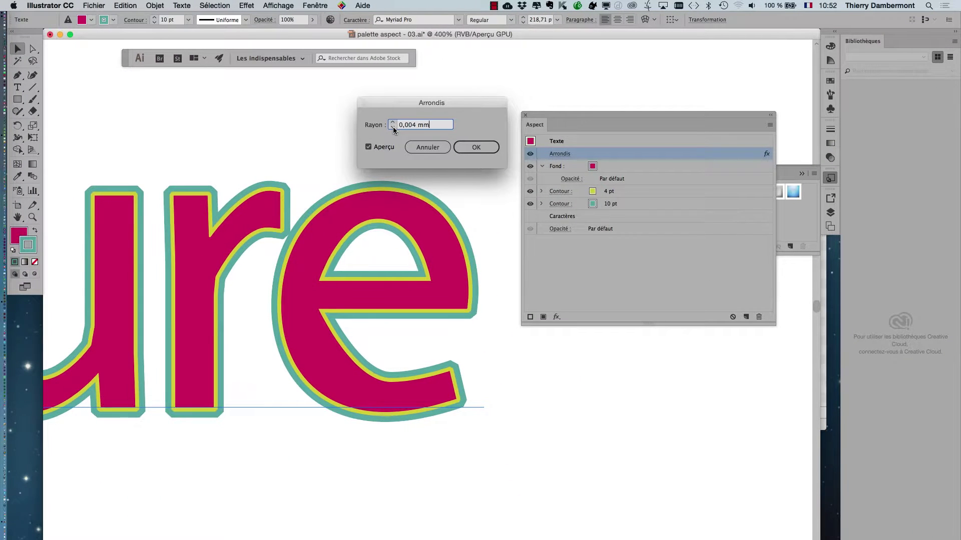
type("4 mm")
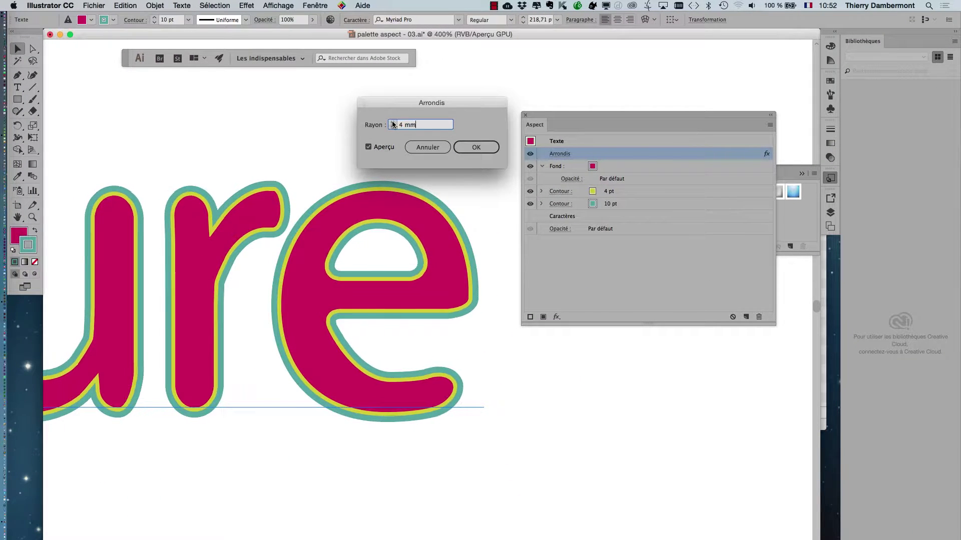
type("7 mm")
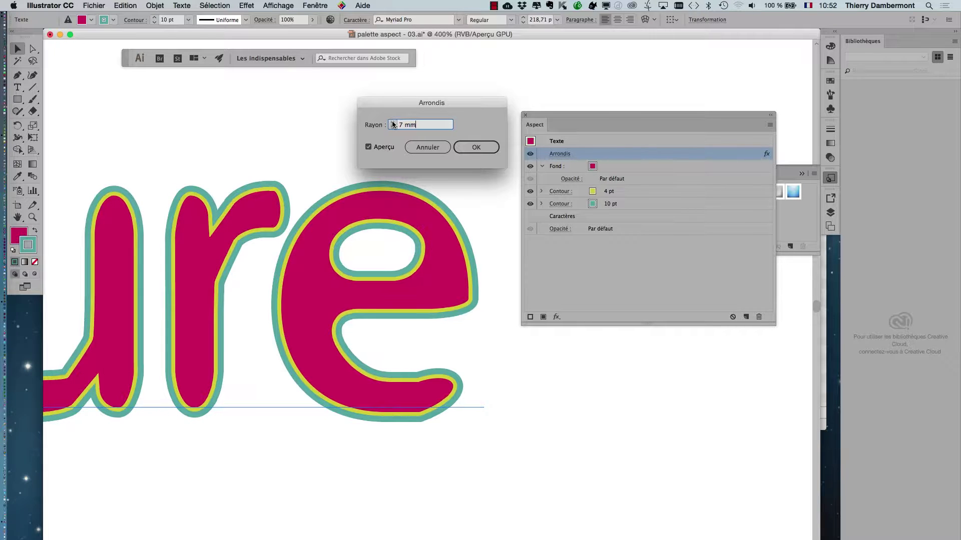
left_click(393, 127)
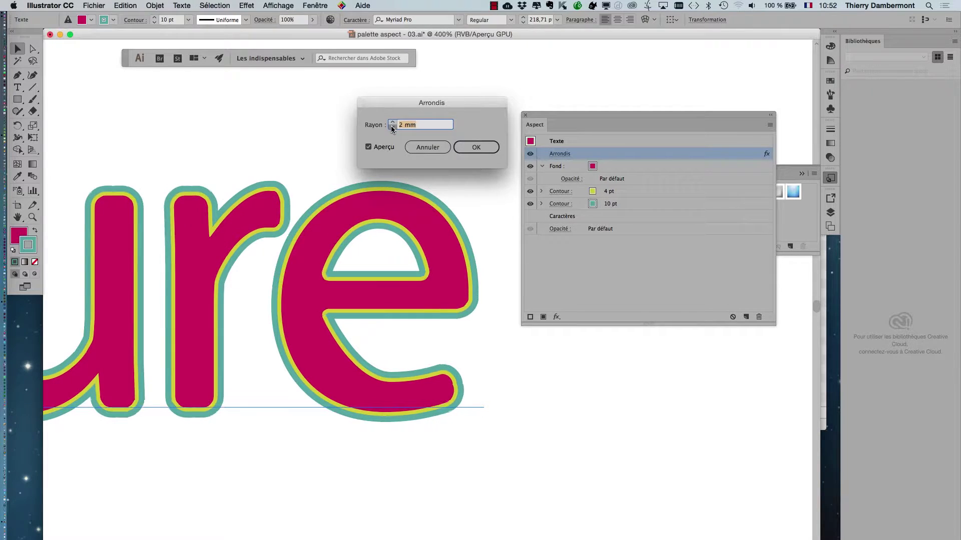
left_click(428, 152)
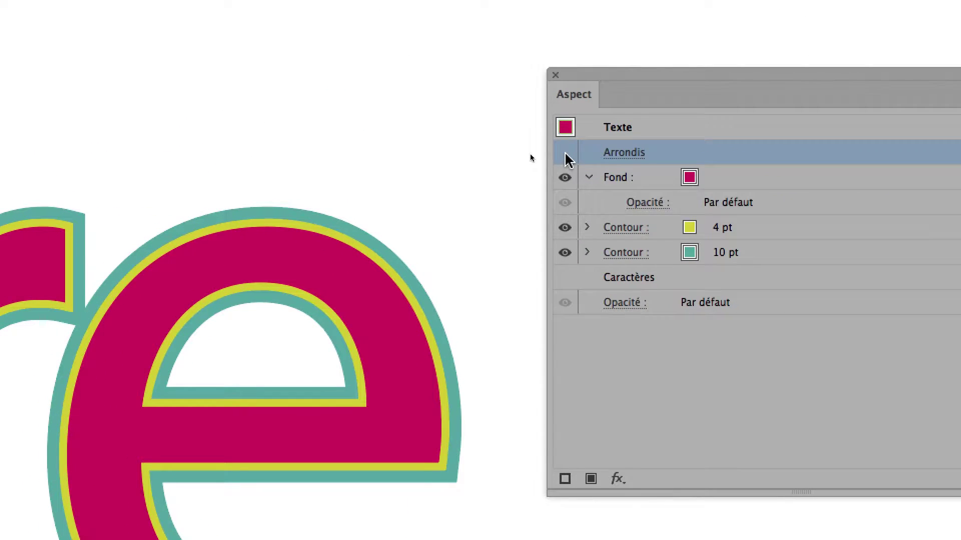
Trash the Arrondis effect, expand the yellow 4 pt Contour row, and close Styles graphiques
left_click_drag(651, 165, 745, 298)
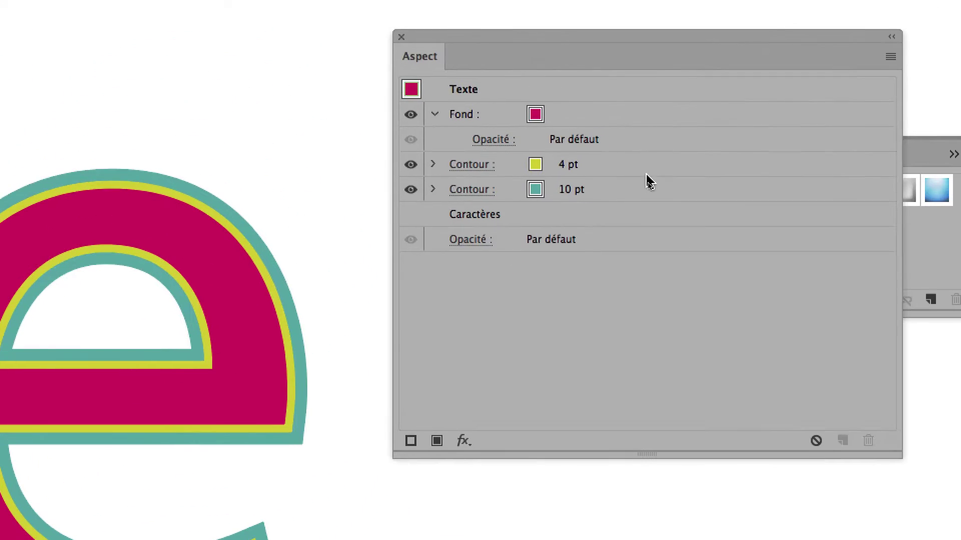
left_click(646, 175)
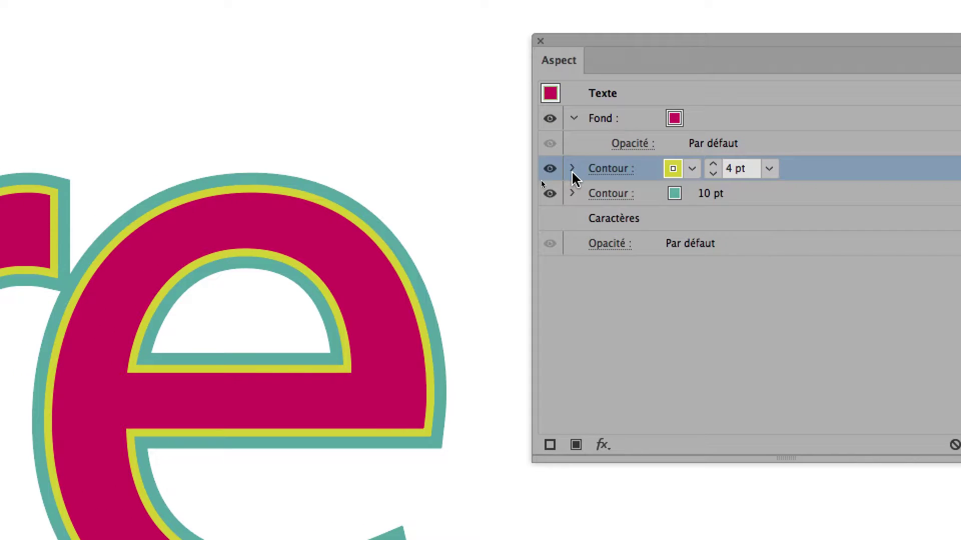
left_click(572, 169)
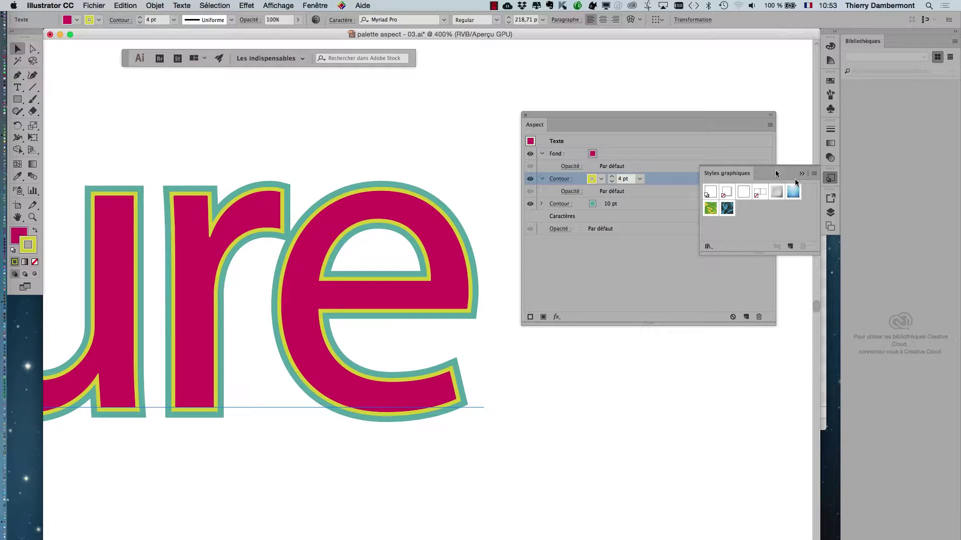
left_click(800, 175)
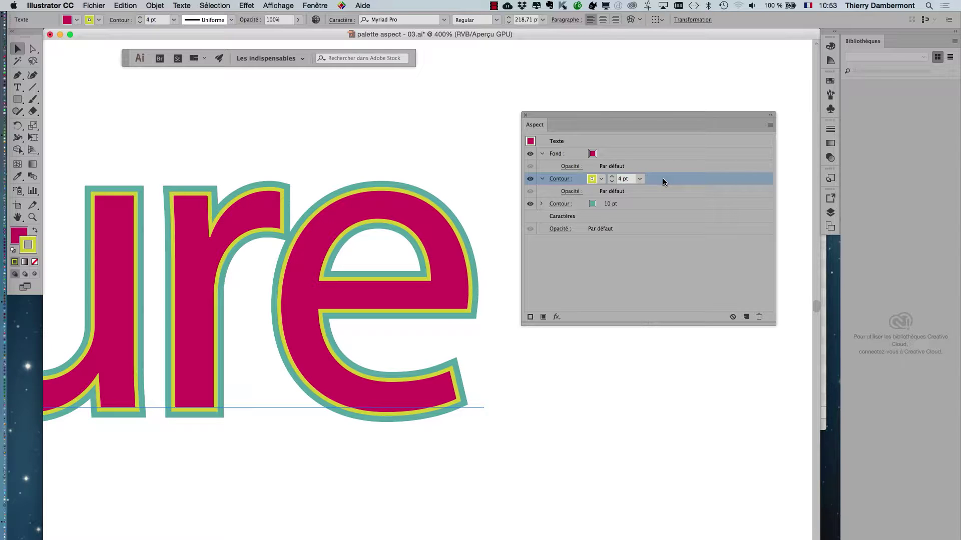
Add an Ombre portée effect to the yellow stroke with Aperçu enabled
scroll(387, 216, "up", 1)
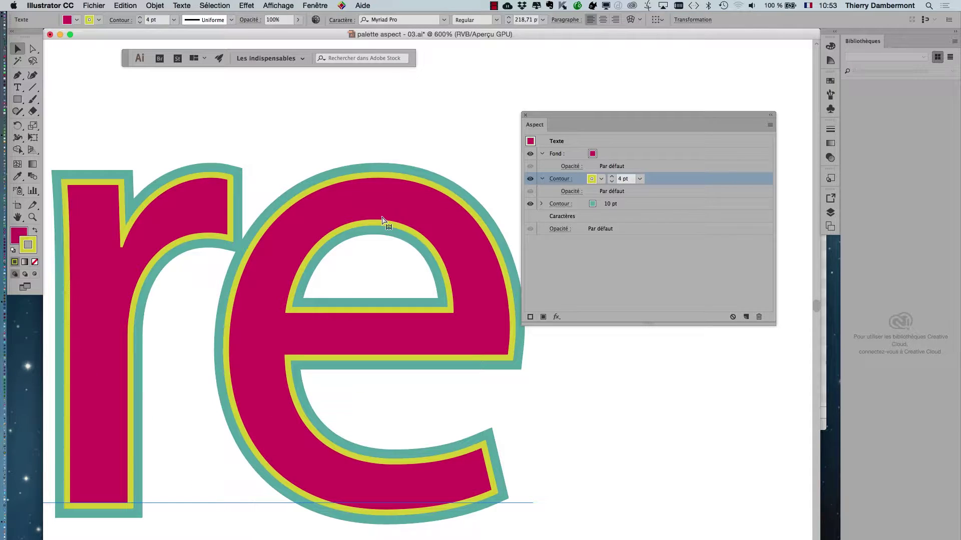
left_click(247, 5)
mouse_move(263, 134)
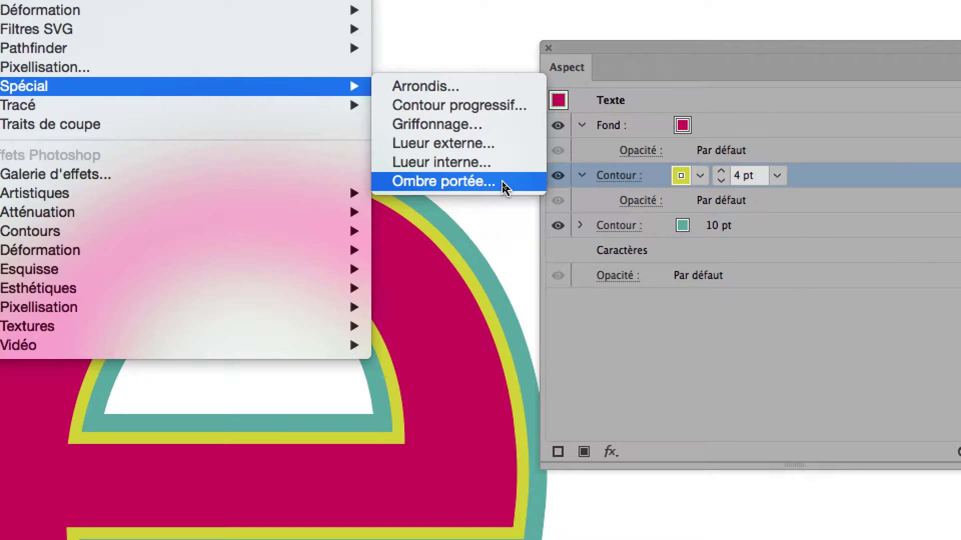
left_click(502, 183)
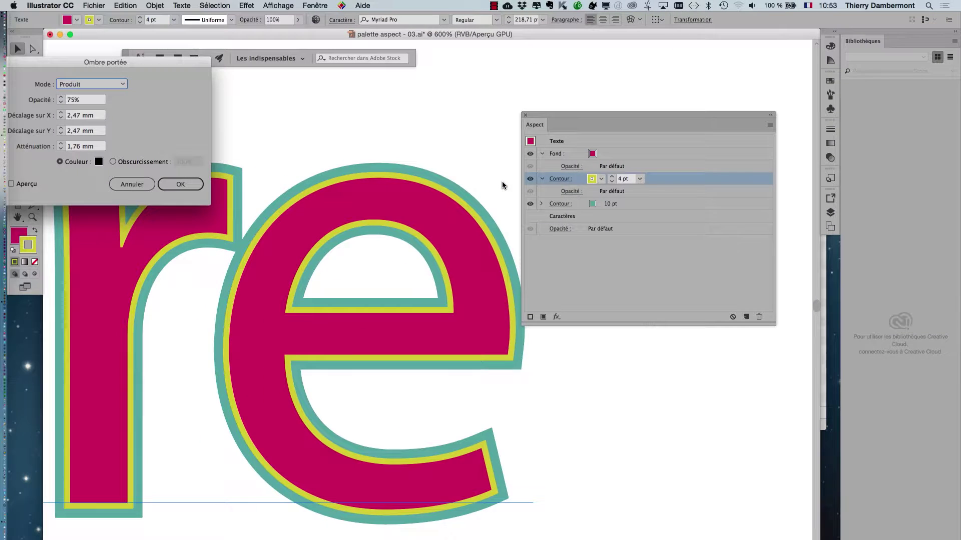
left_click_drag(170, 63, 729, 268)
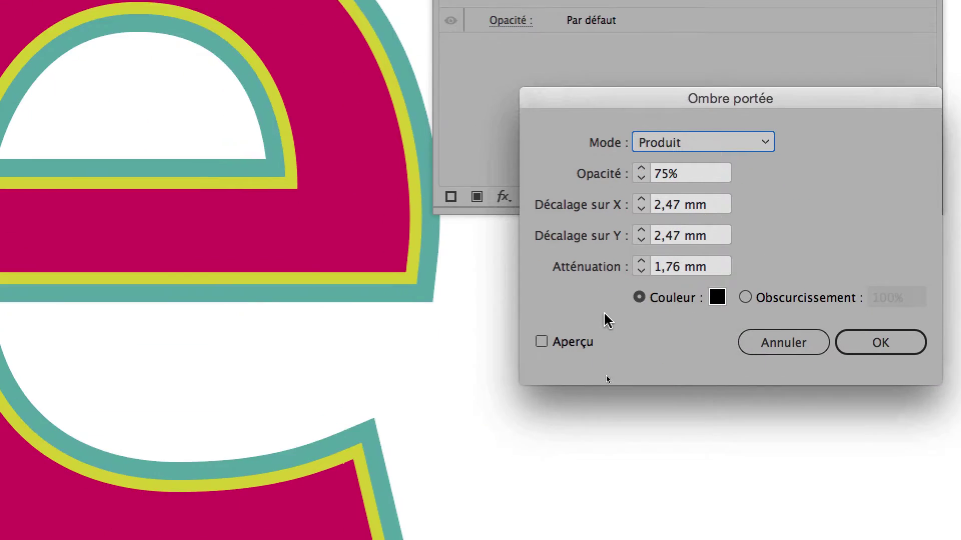
left_click(592, 344)
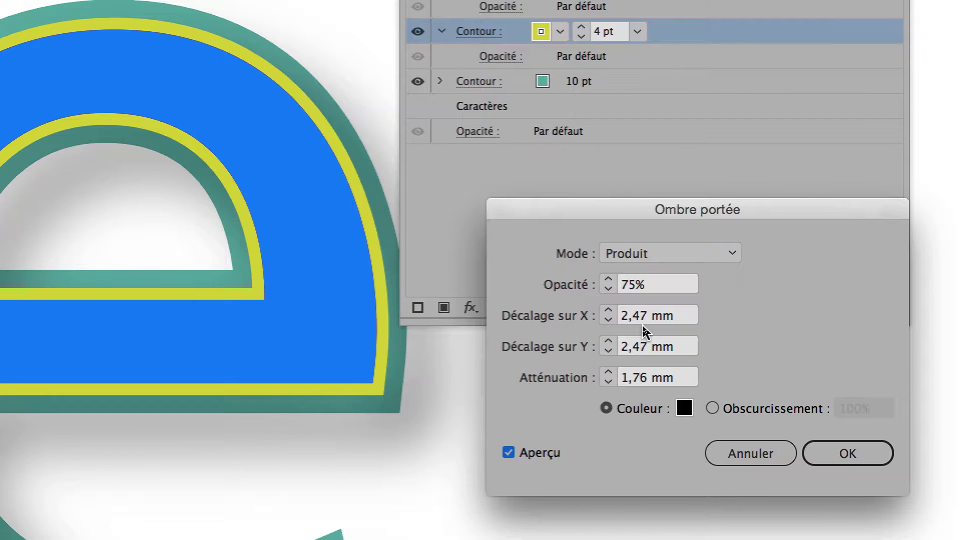
Set the shadow's X and Y offsets to 0,2 mm and apply it
left_click_drag(643, 326, 631, 325)
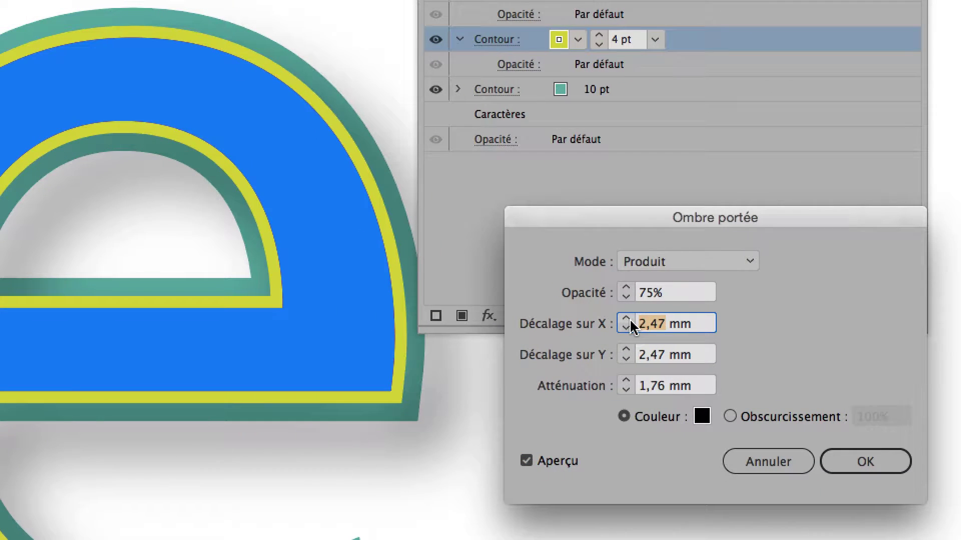
type("0,")
key("Tab")
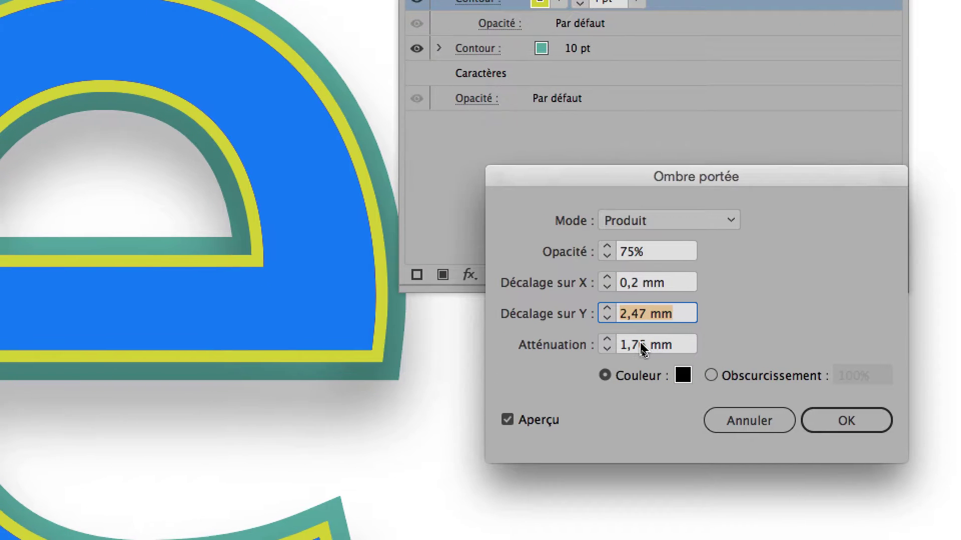
left_click(642, 347)
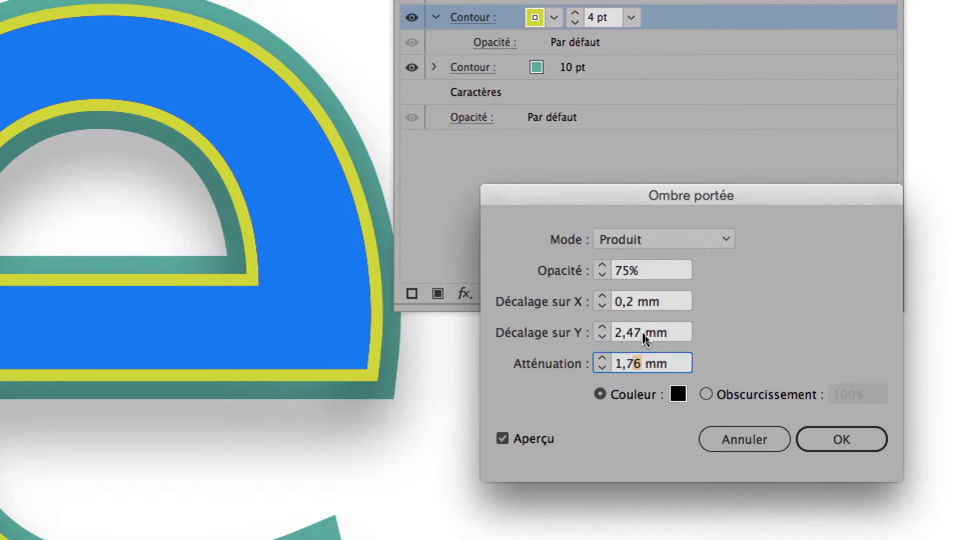
key("shift+Tab")
type("0,2")
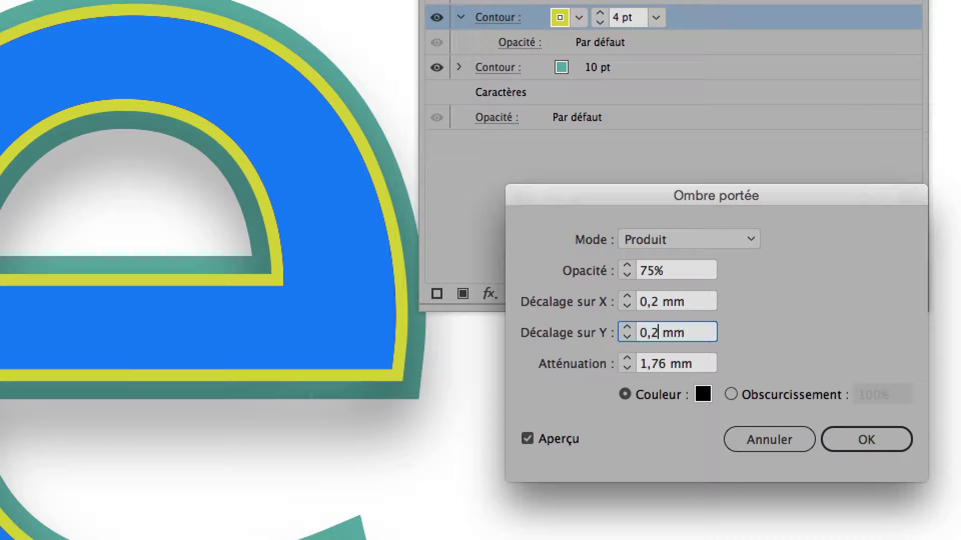
key("Tab")
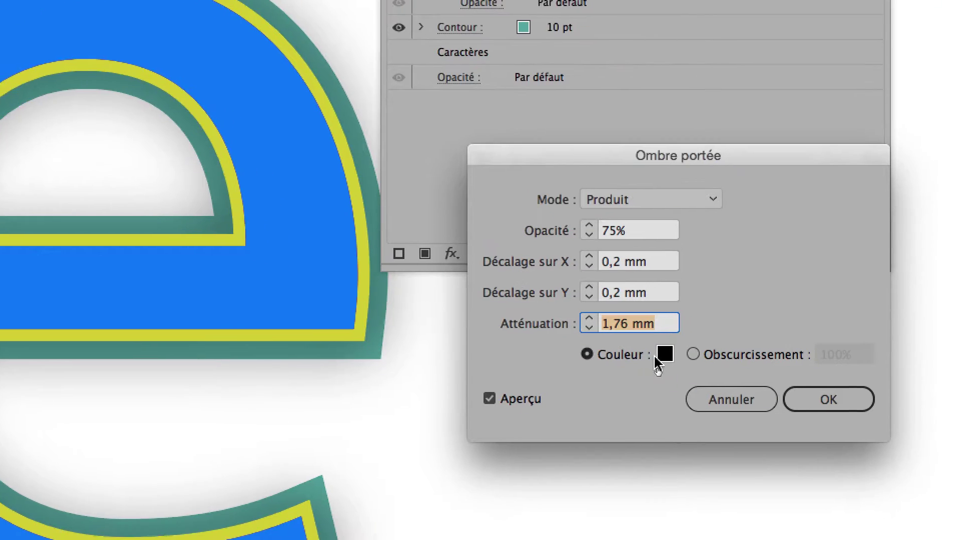
left_click(709, 376)
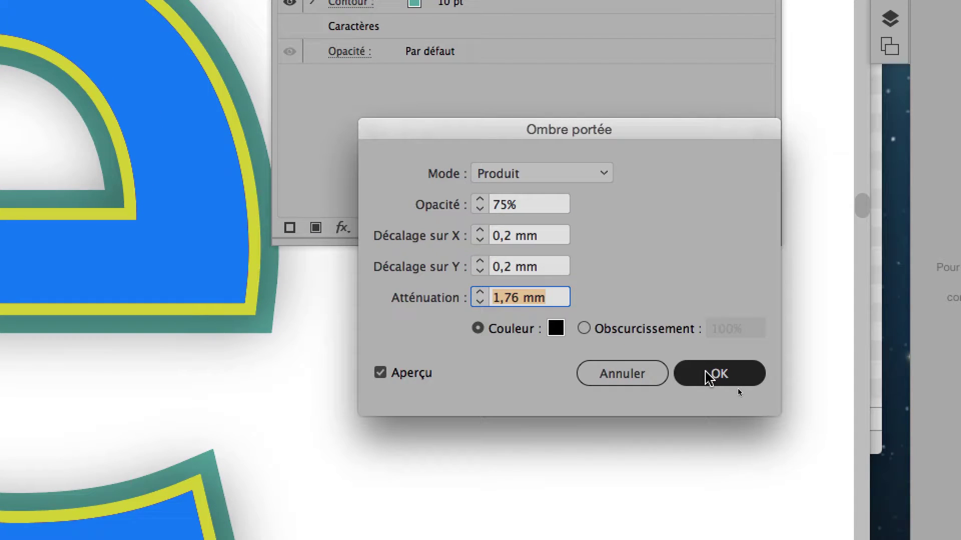
left_click(709, 376)
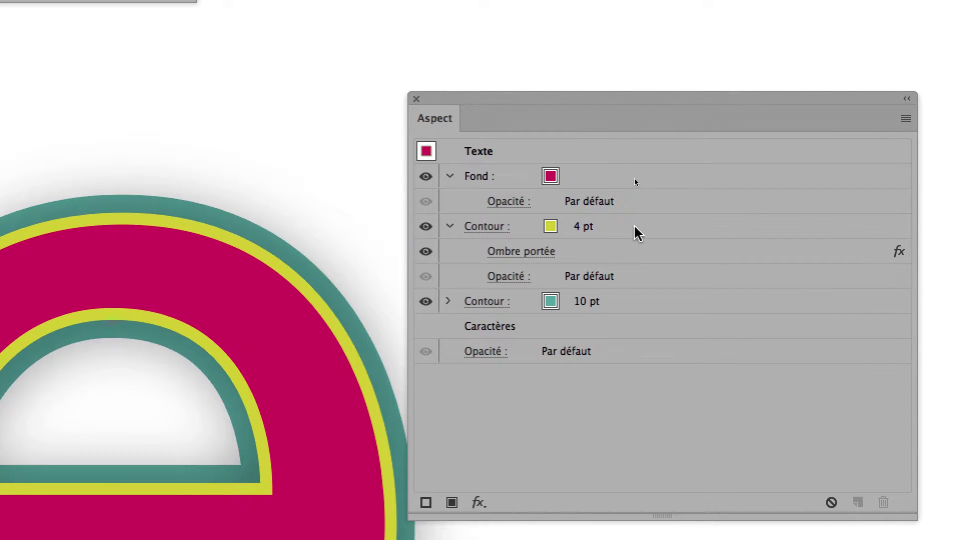
Drag the yellow Contour row above Fond and reduce its weight from 4 pt to 2 pt
left_click_drag(635, 231, 633, 206)
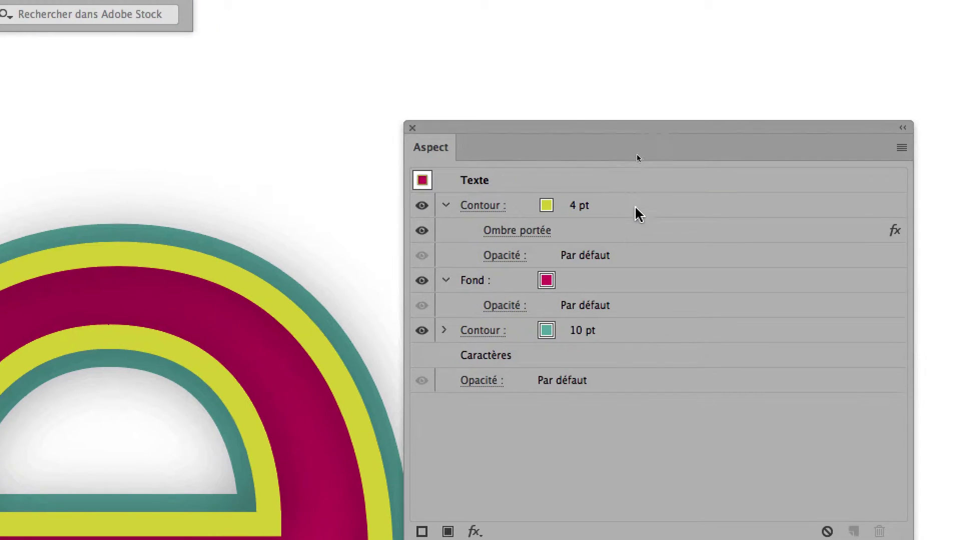
left_click(628, 204)
left_click(614, 209)
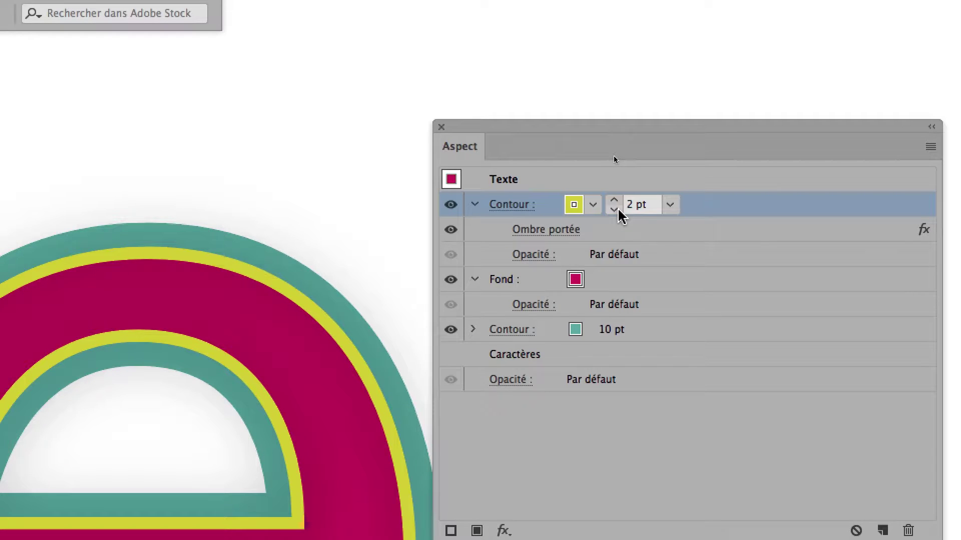
Reopen Ombre portée, raise opacity to 100% and set the X offset to 0,2 mm
left_click(541, 230)
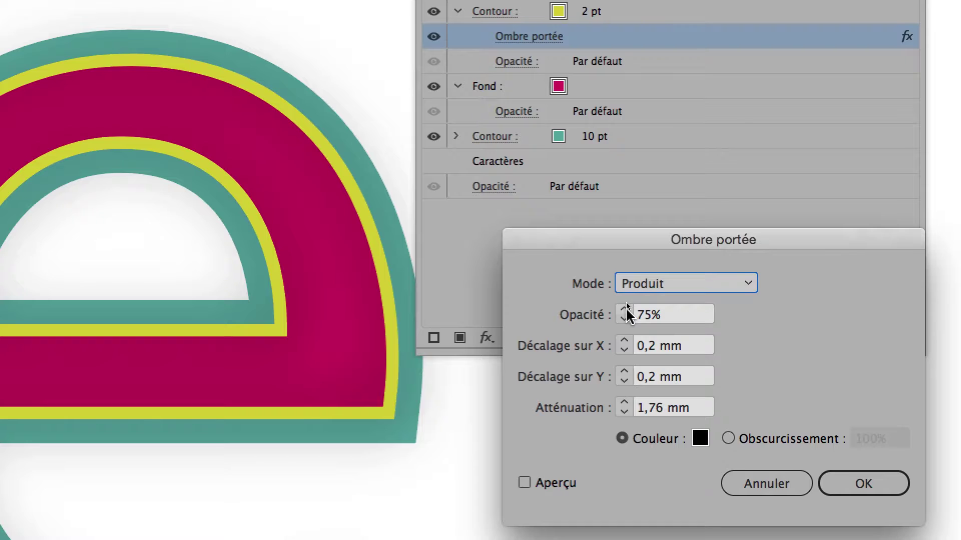
left_click(619, 341)
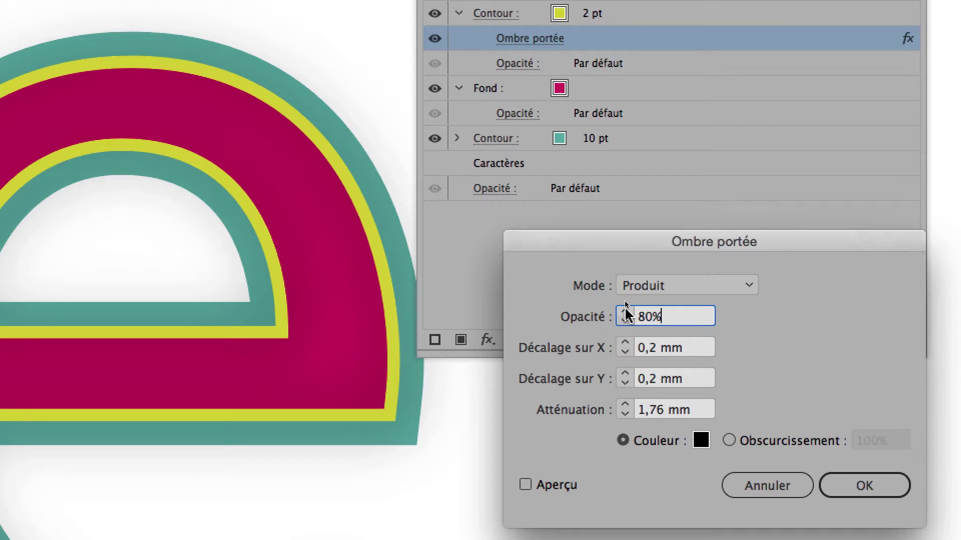
left_click(624, 312)
left_click(637, 322)
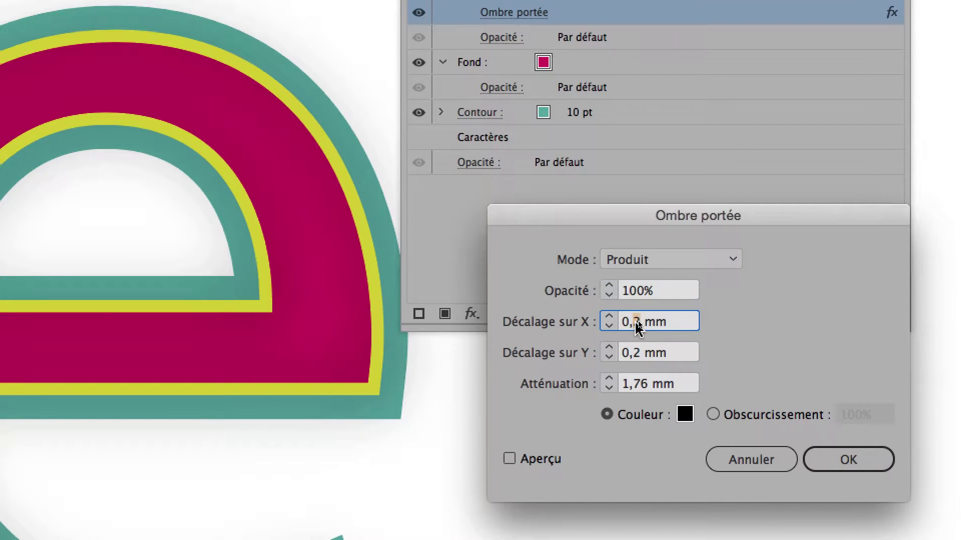
type("1")
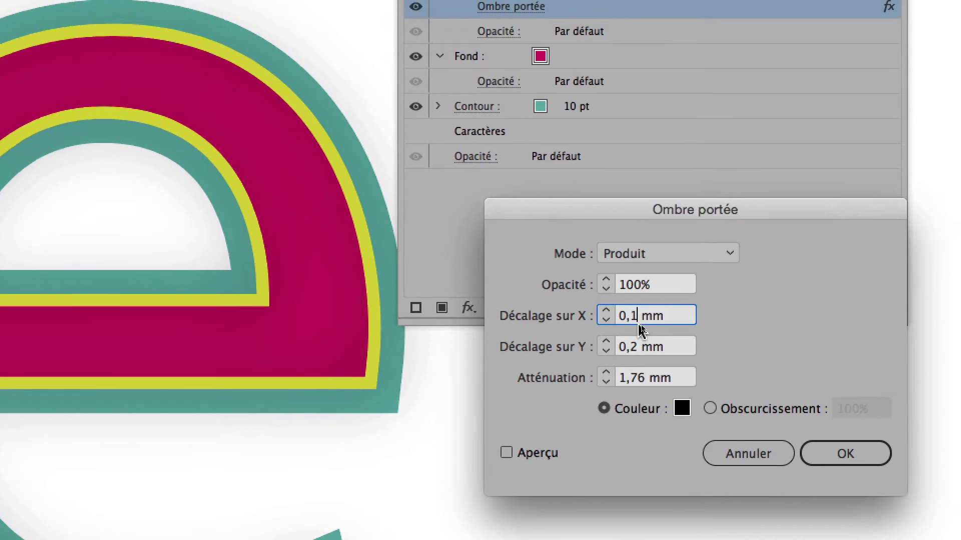
double_click(637, 321)
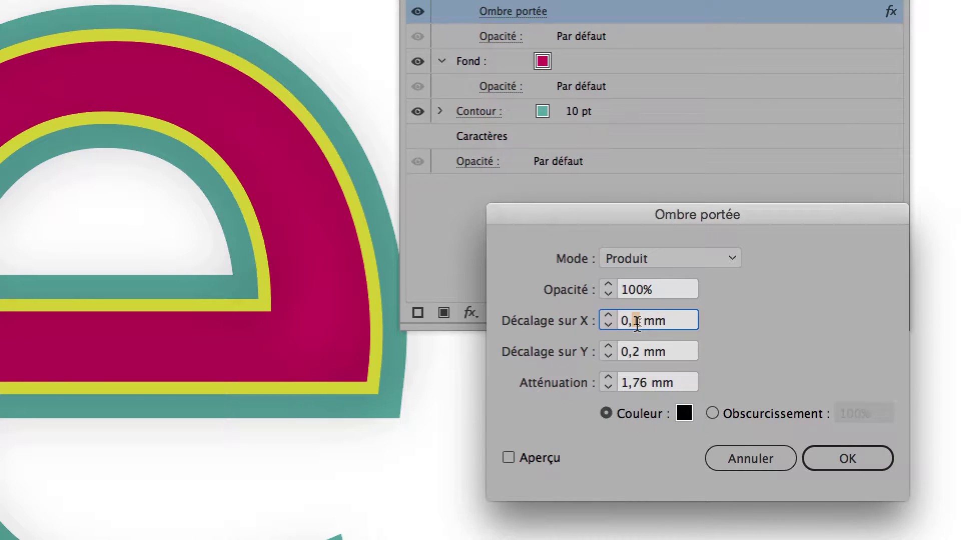
type("2")
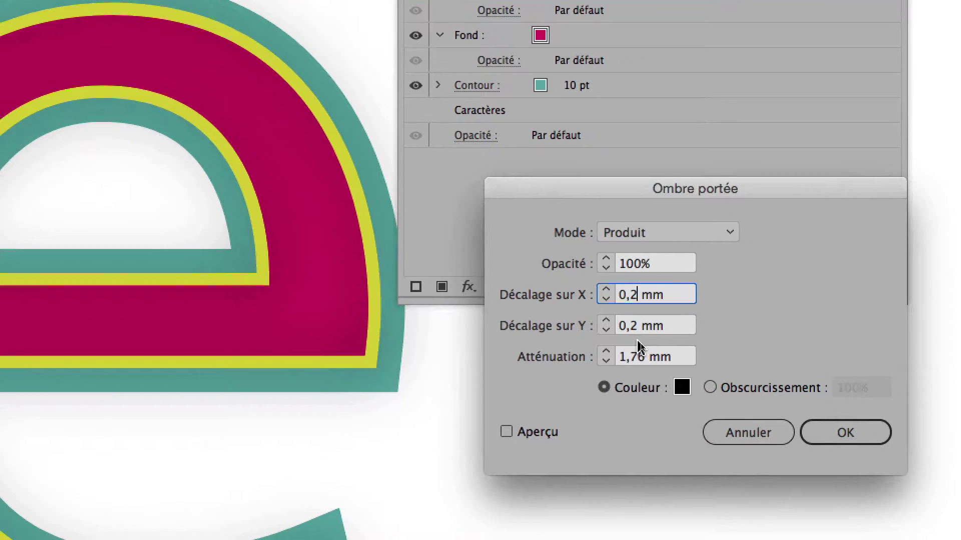
Set the shadow Atténuation to 0,4 mm and preview it on the letters
double_click(640, 357)
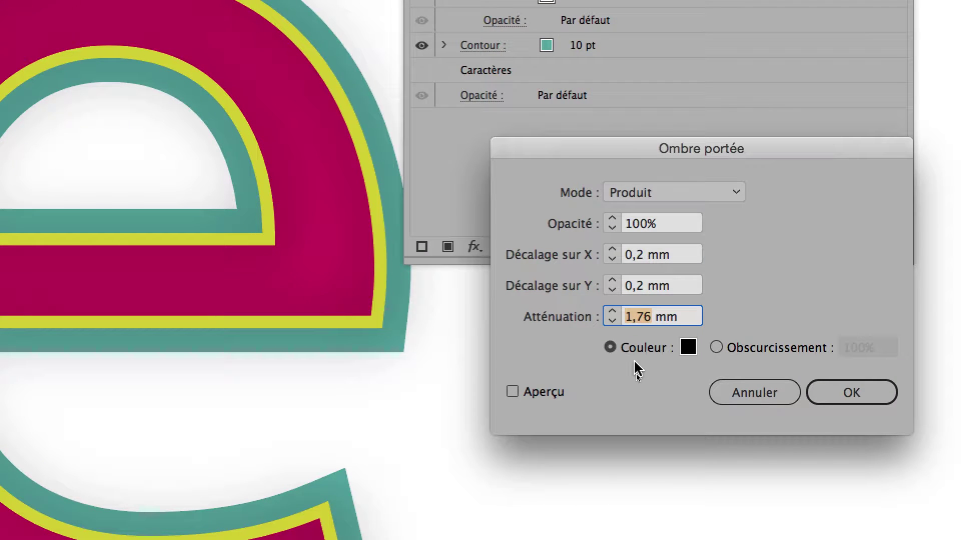
type("0,4")
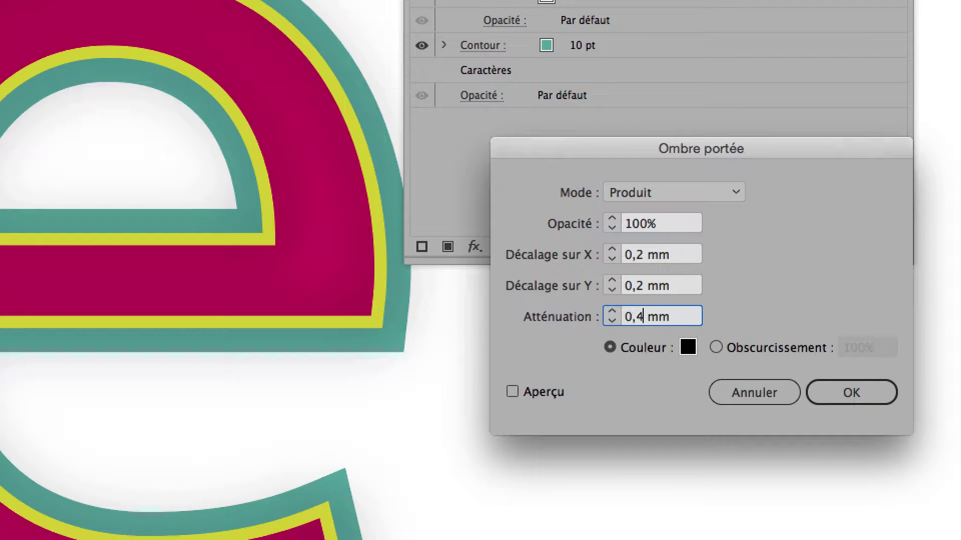
key("Tab")
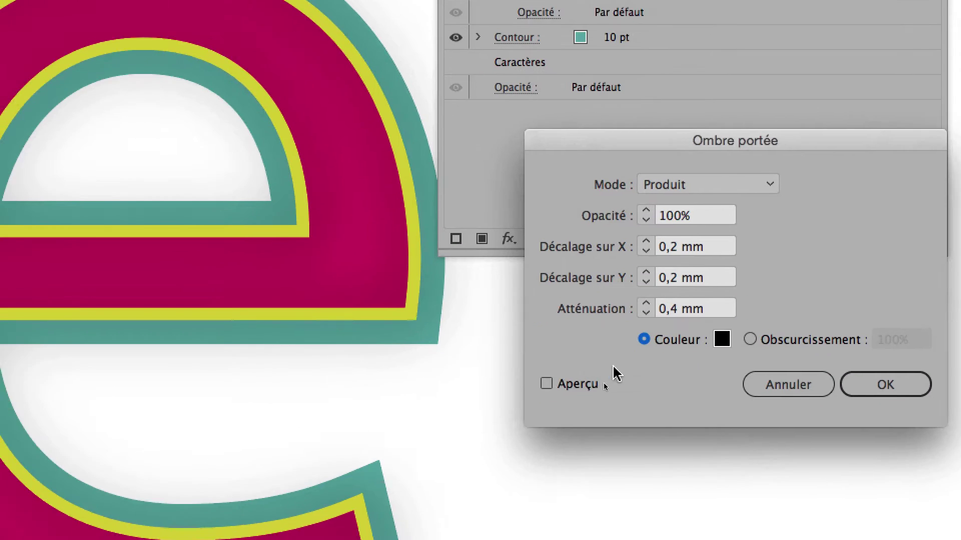
left_click(553, 393)
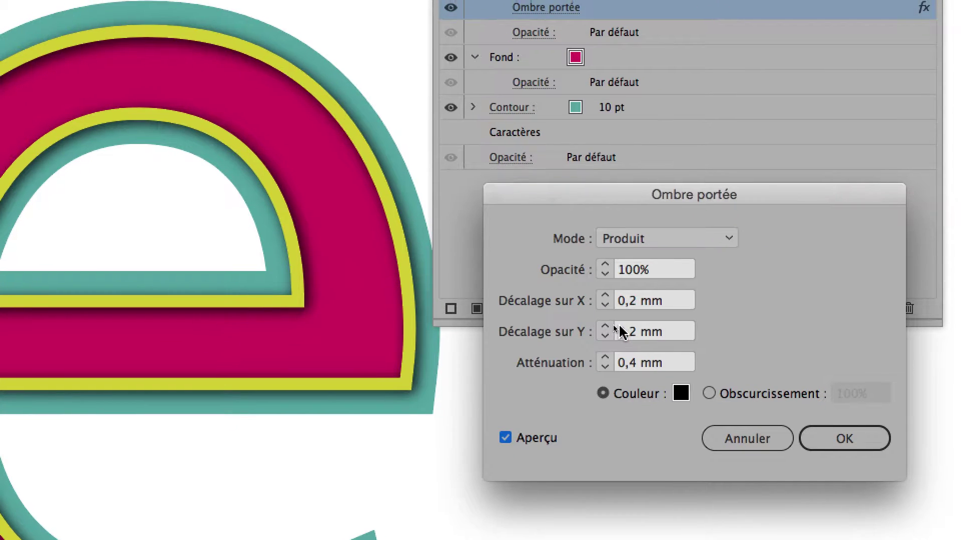
Set the shadow's Y offset to 0,3 mm and X offset to -0,4 mm
left_click(615, 328)
type("1")
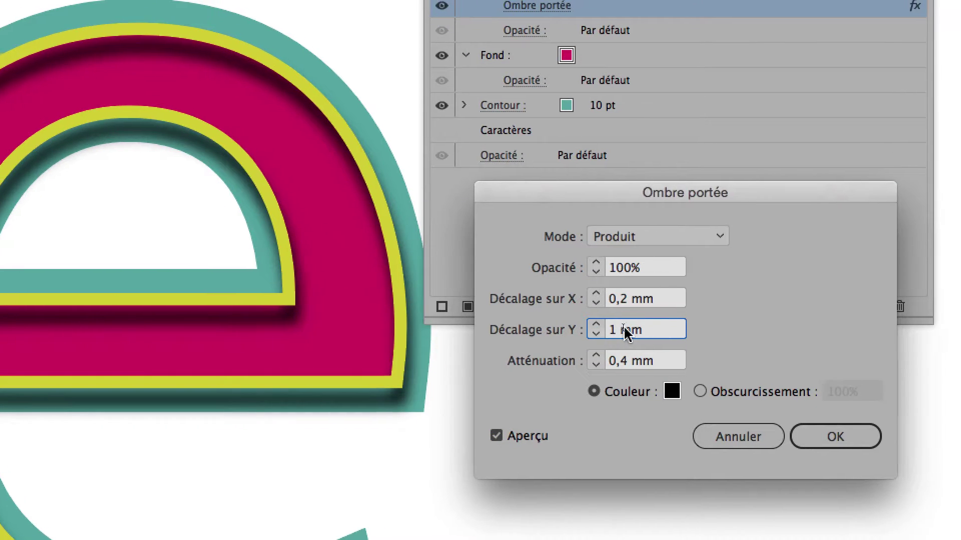
type("0,")
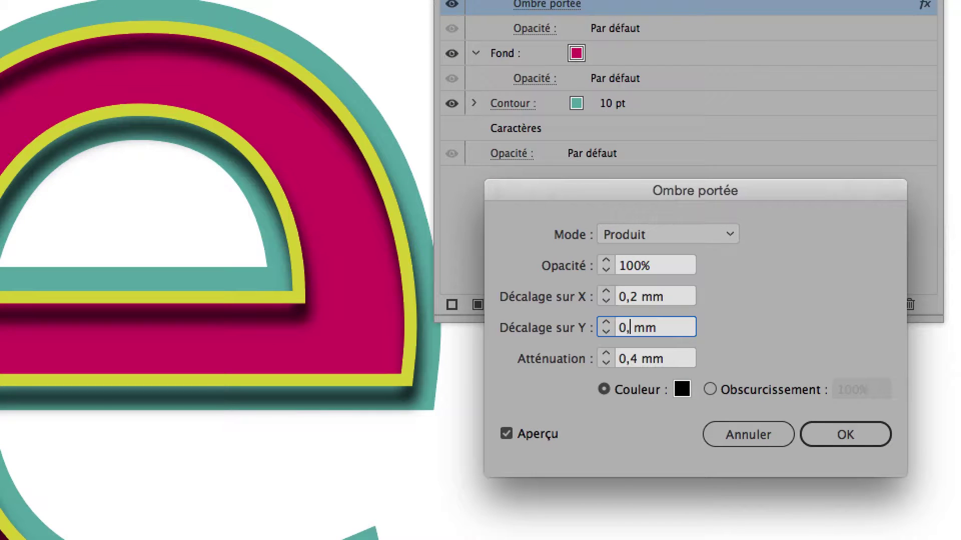
type("3")
key("Tab")
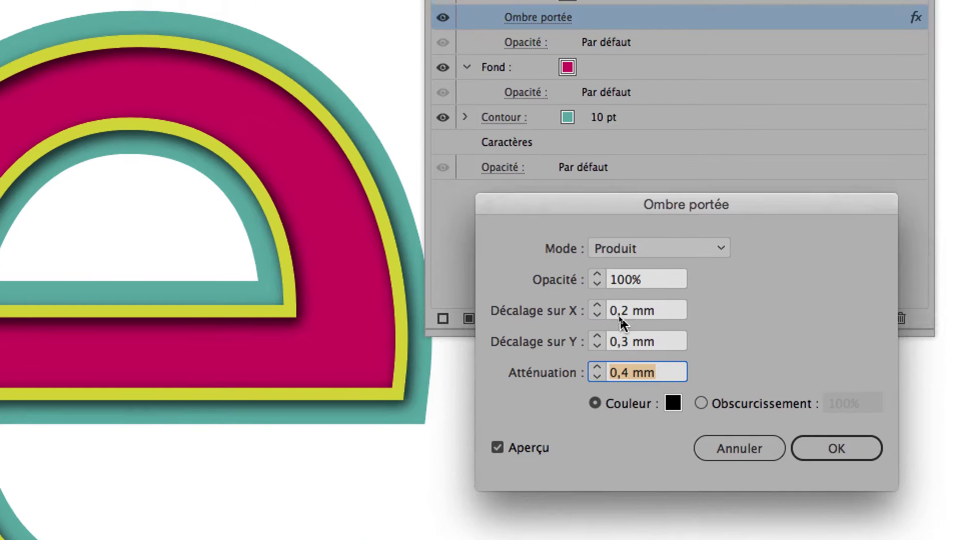
left_click(627, 300)
double_click(626, 301)
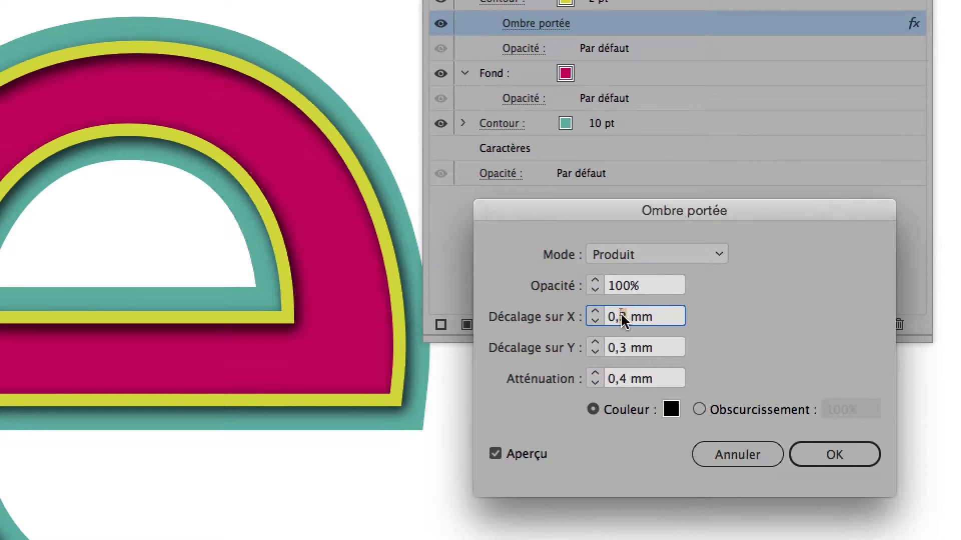
type("4")
key("Tab")
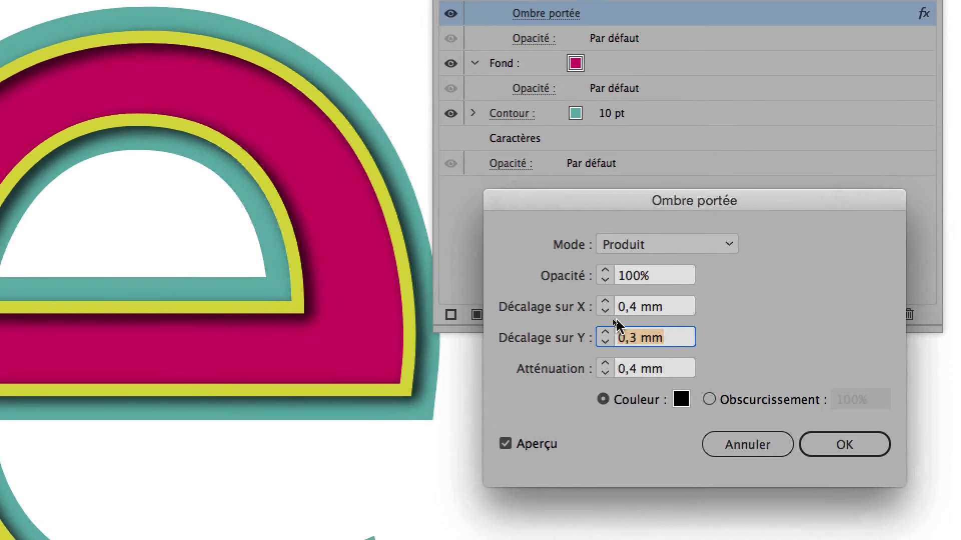
left_click(619, 315)
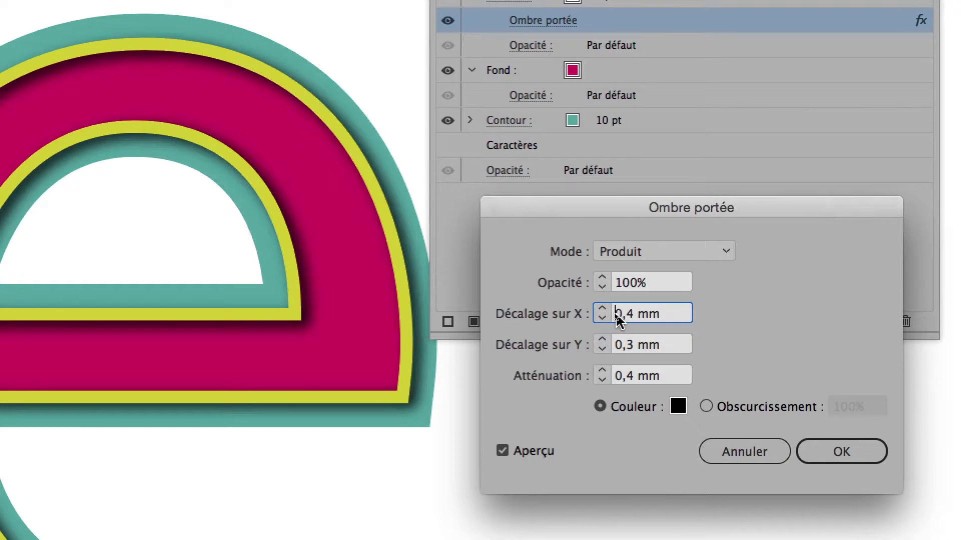
type("-")
key("Tab")
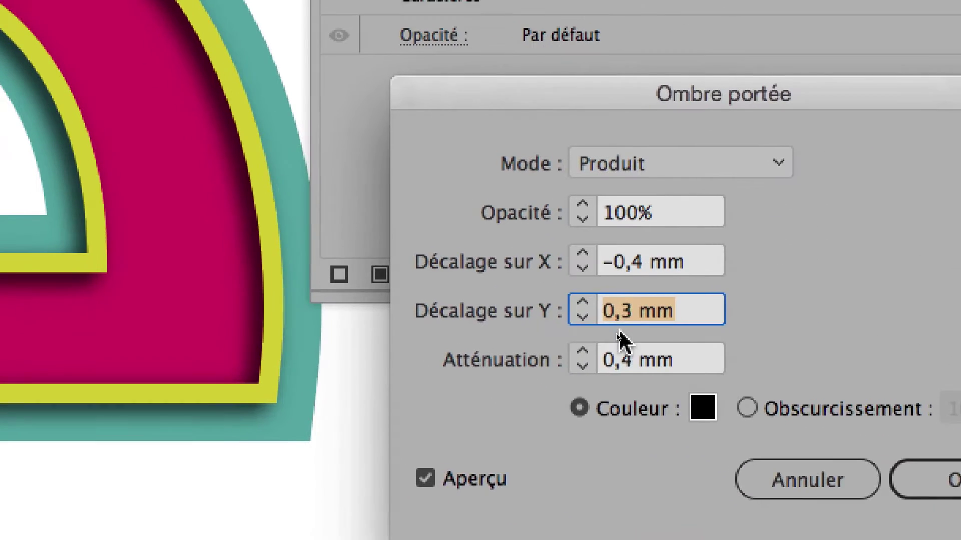
Try a negative Y offset, then restore the shadow's Y offset to 0,3 mm
left_click(616, 326)
type("-")
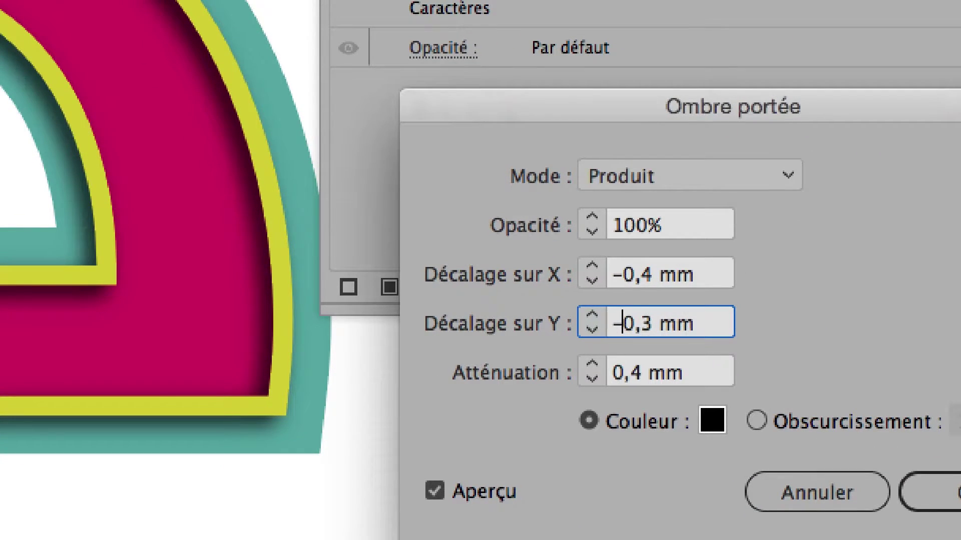
key("Tab")
double_click(617, 327)
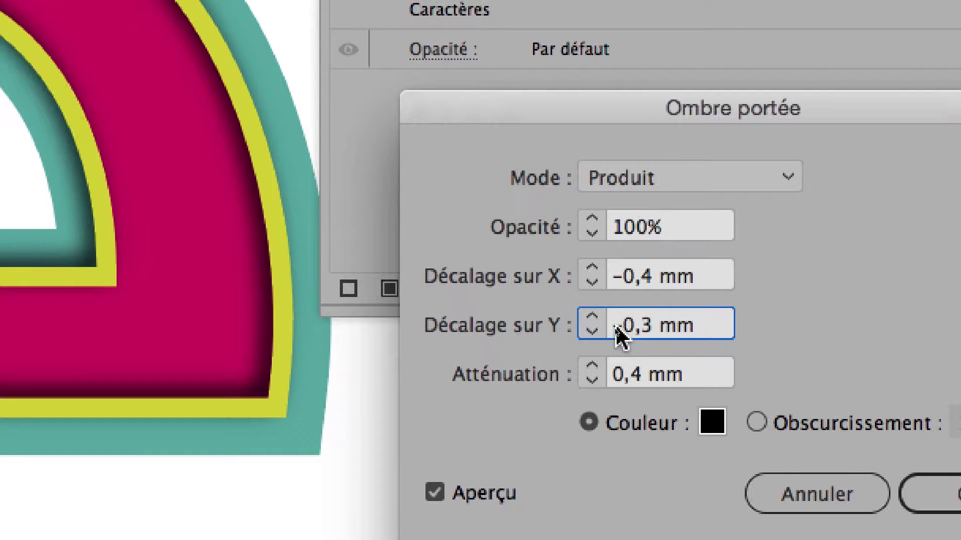
key("BackSpace")
key("Tab")
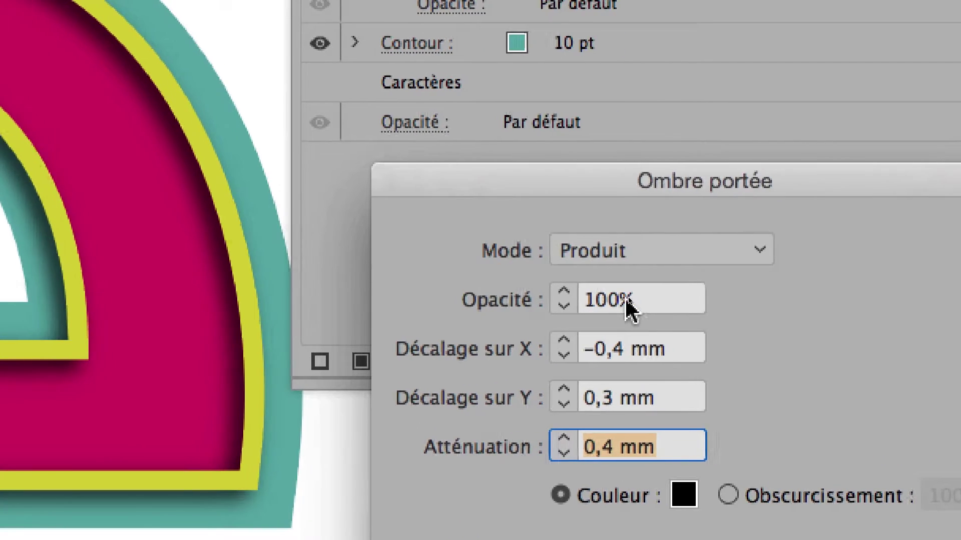
Set the shadow opacity to 70%, apply it, and move the Aspect panel right
left_click(620, 303)
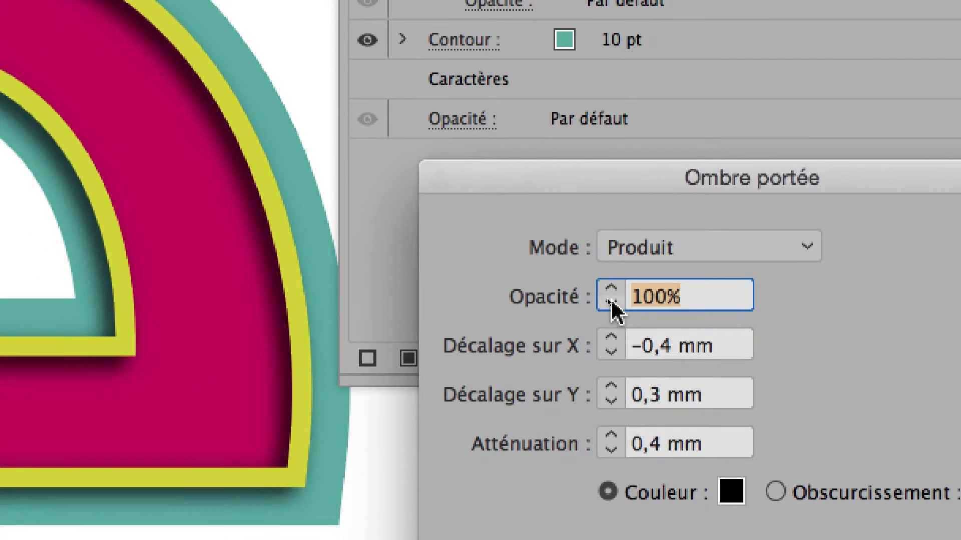
type("70")
key("Tab")
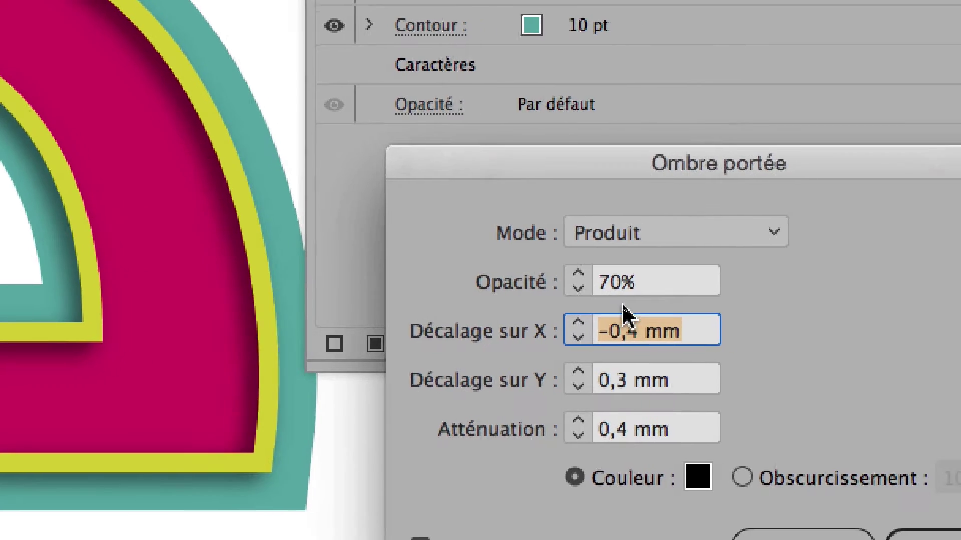
left_click(666, 297)
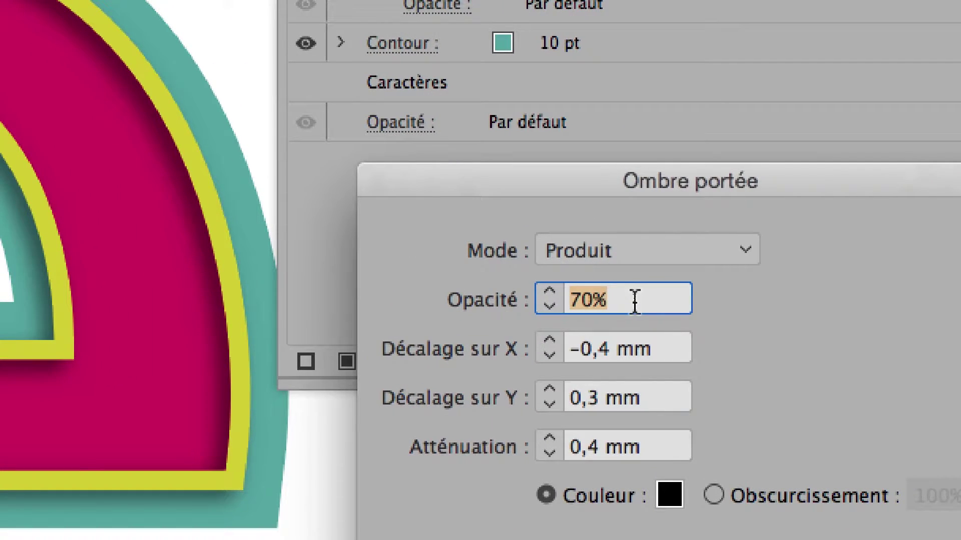
key("Tab")
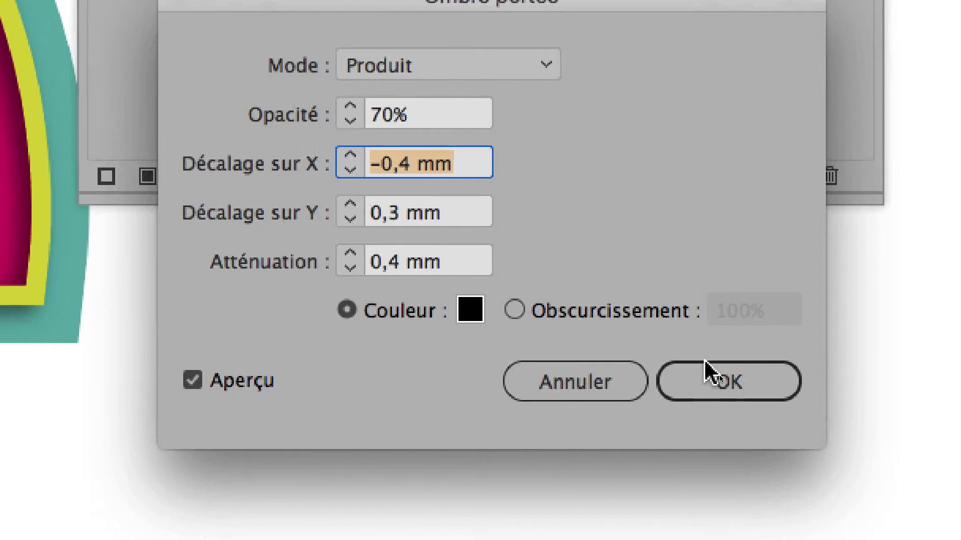
left_click(707, 369)
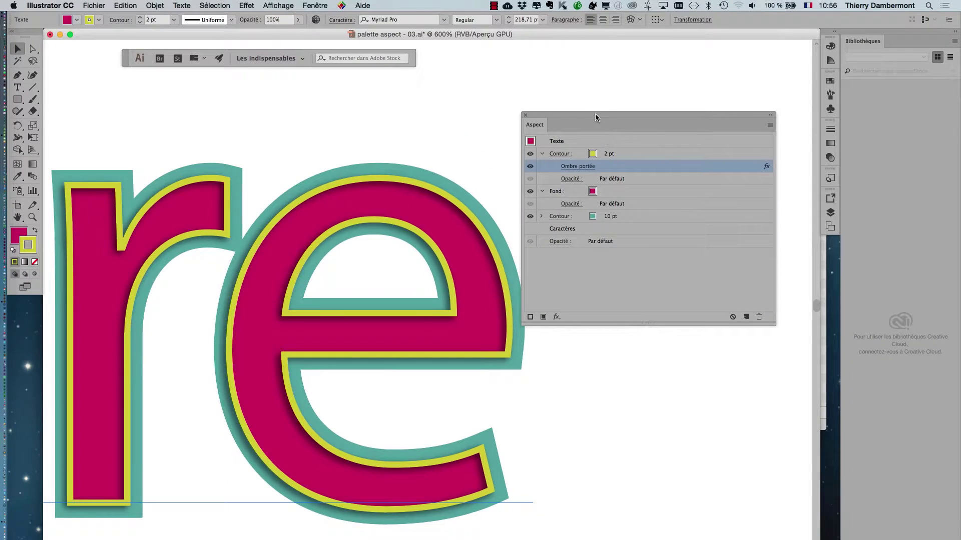
left_click_drag(595, 113, 665, 117)
Save the document as 'palette aspect - 04.ai' with default Illustrator options
left_click(93, 5)
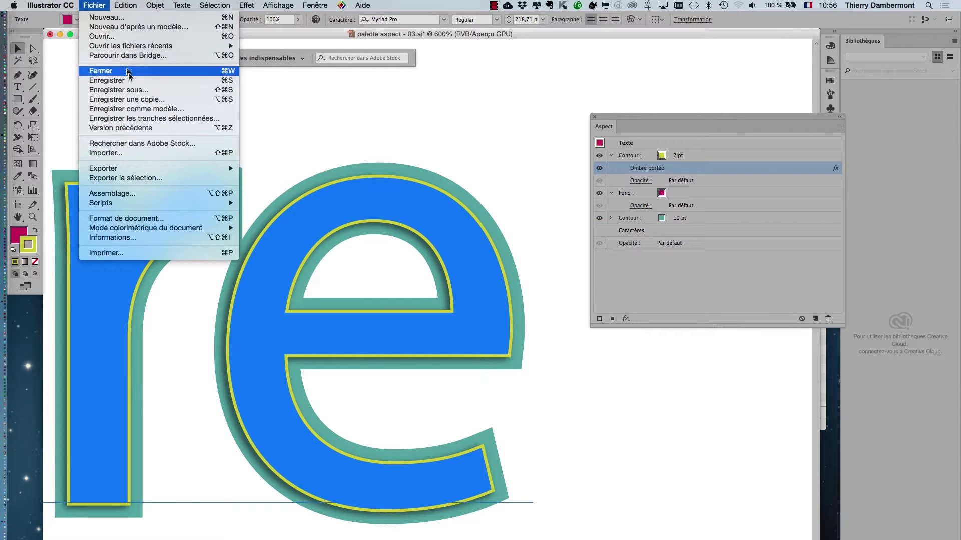
left_click(141, 90)
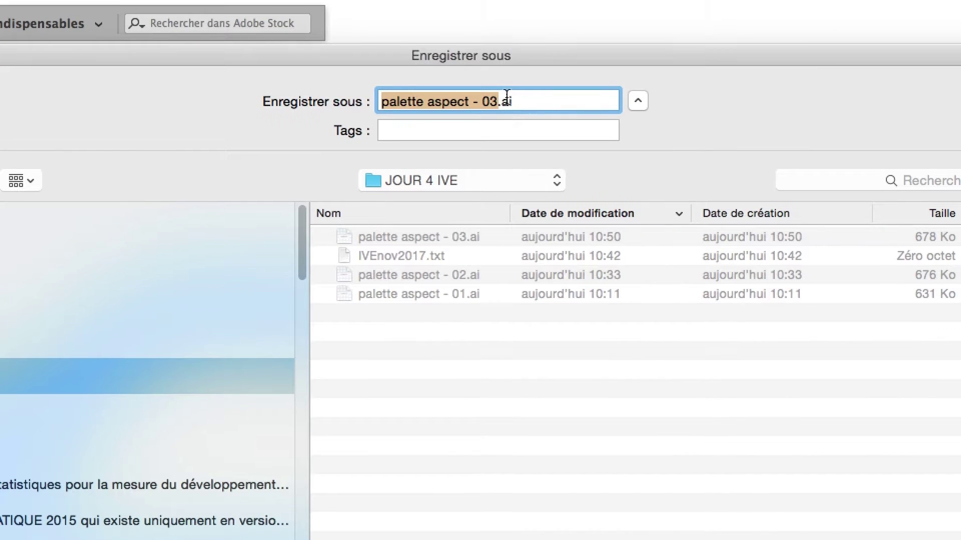
left_click(504, 98)
left_click_drag(504, 97, 496, 97)
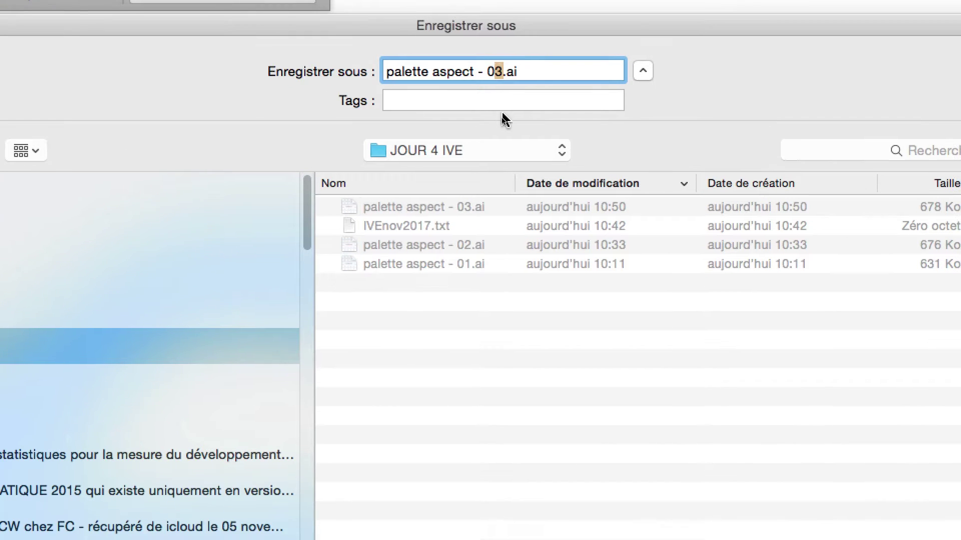
type("4")
key("Return")
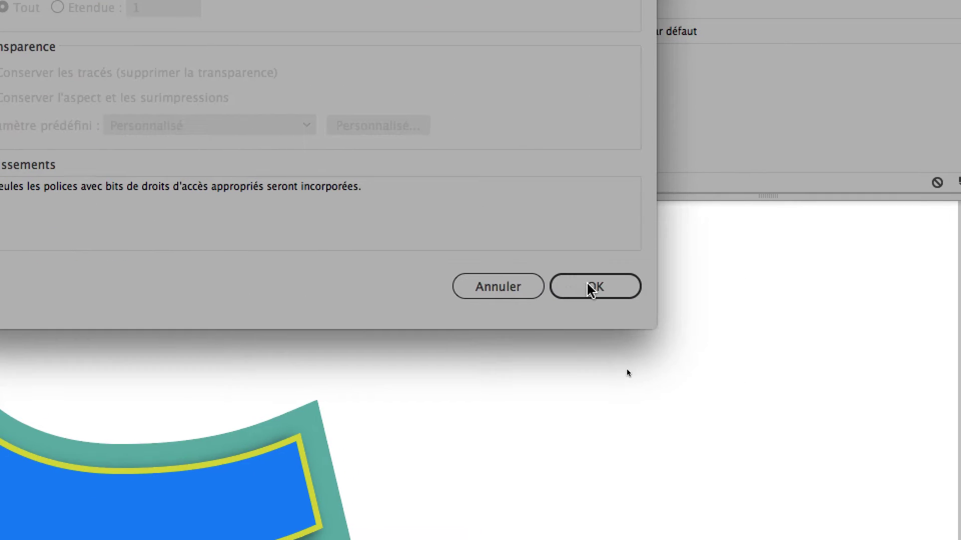
left_click(590, 287)
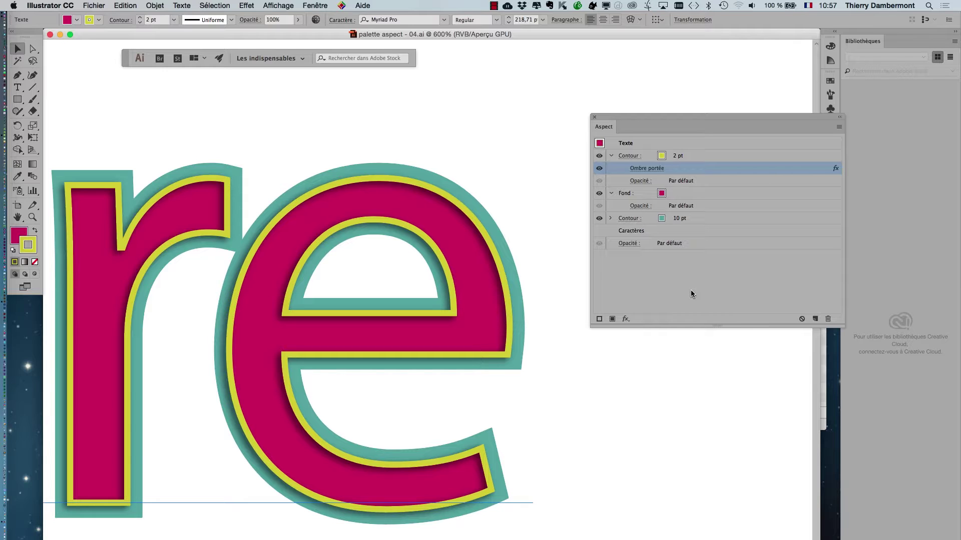
key("super+a")
key("Escape")
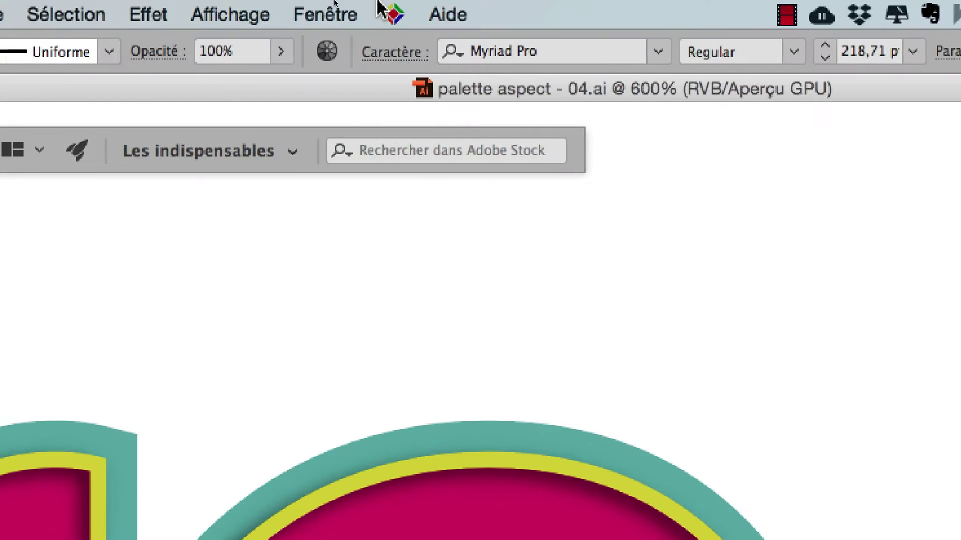
left_click(343, 6)
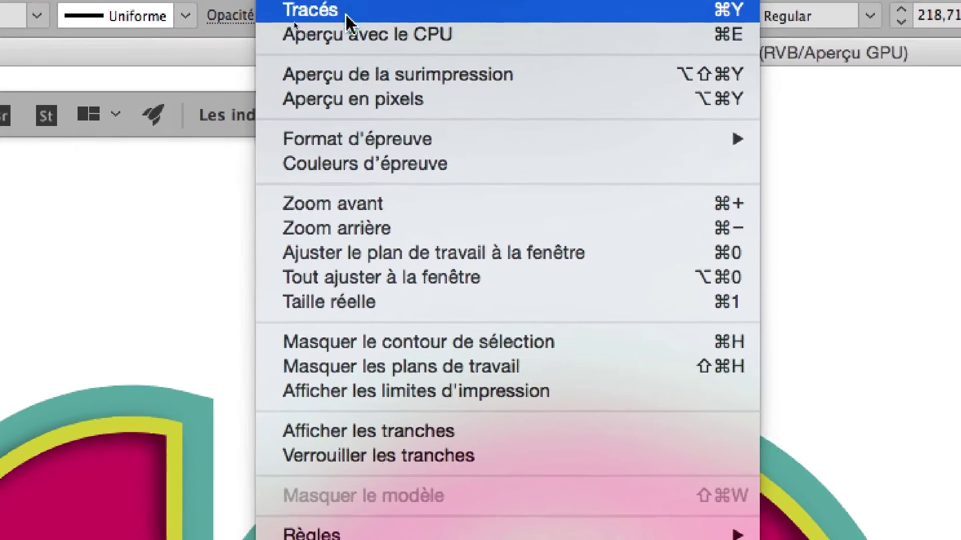
key("Escape")
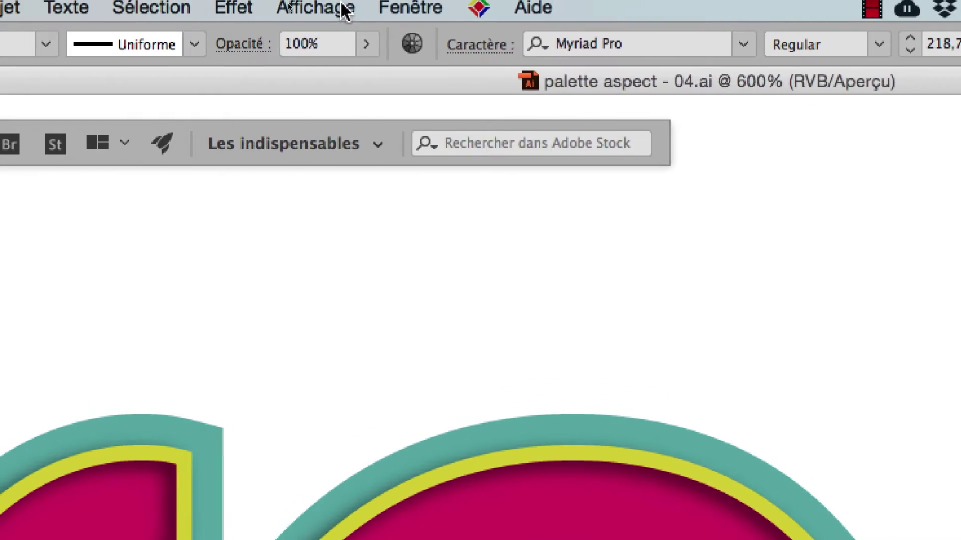
left_click(341, 8)
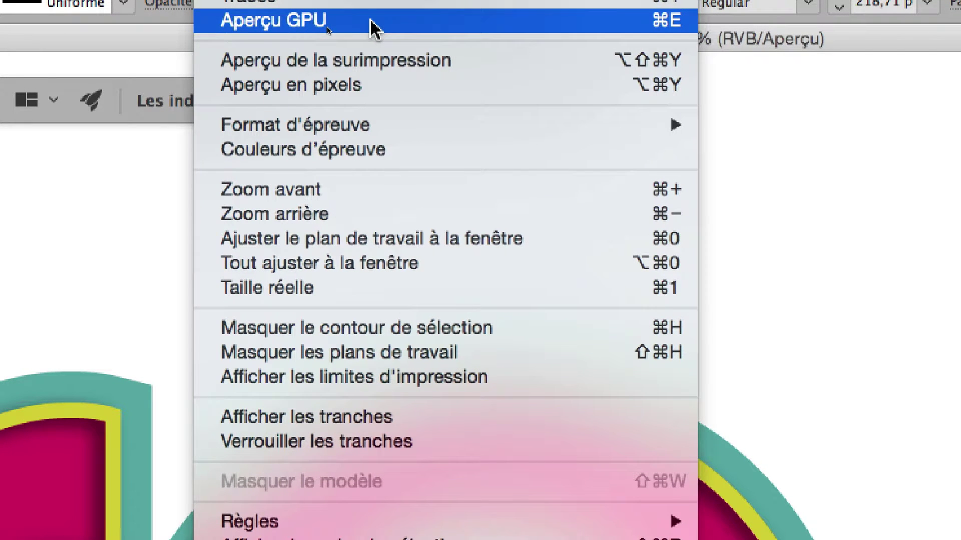
left_click(371, 21)
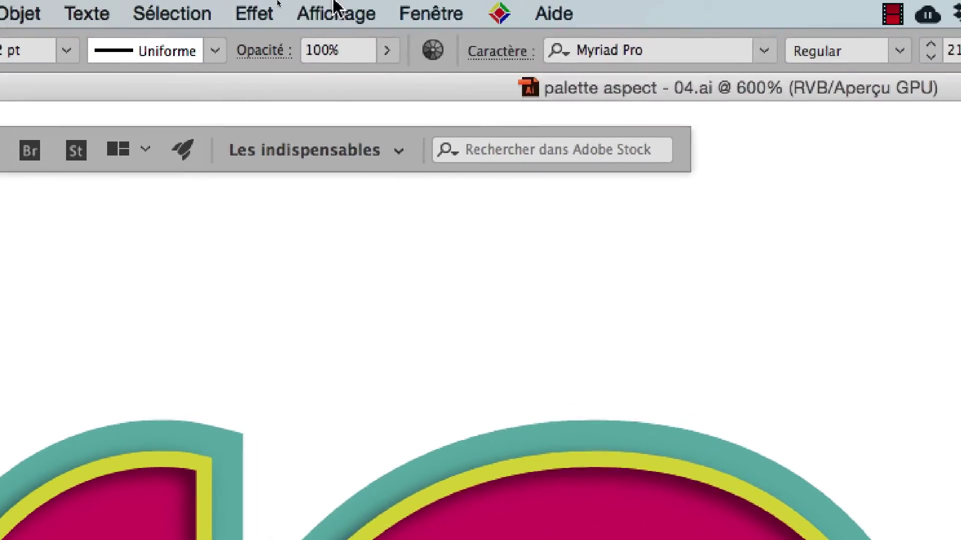
left_click(334, 7)
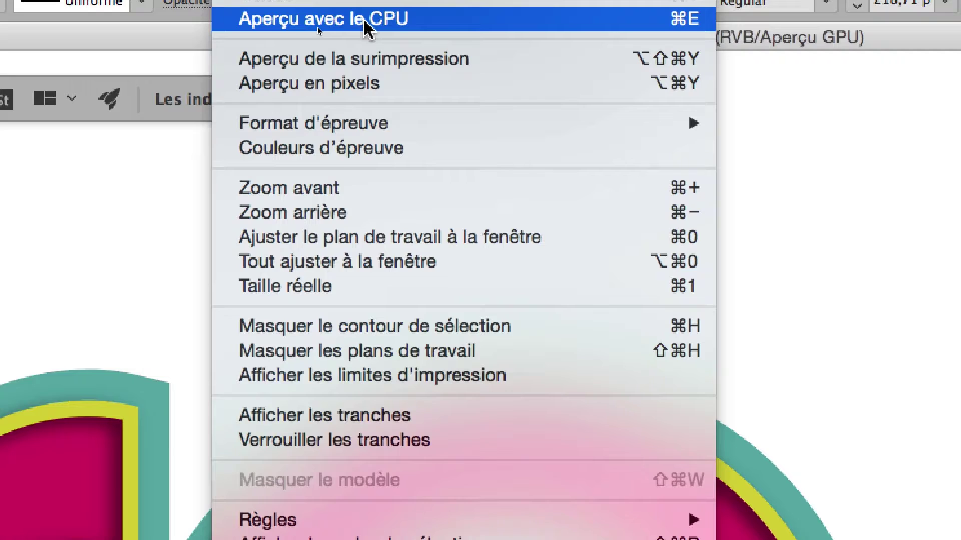
left_click(365, 25)
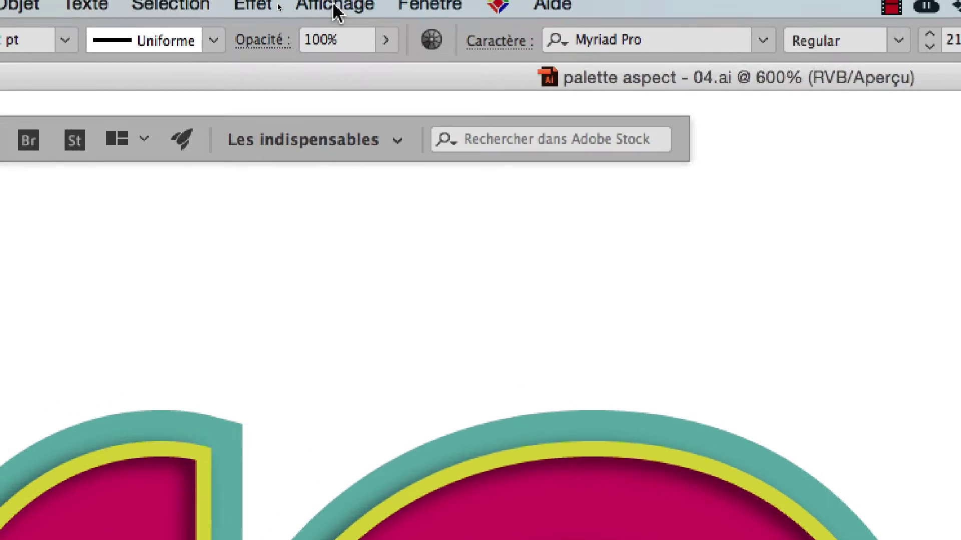
left_click(266, 0)
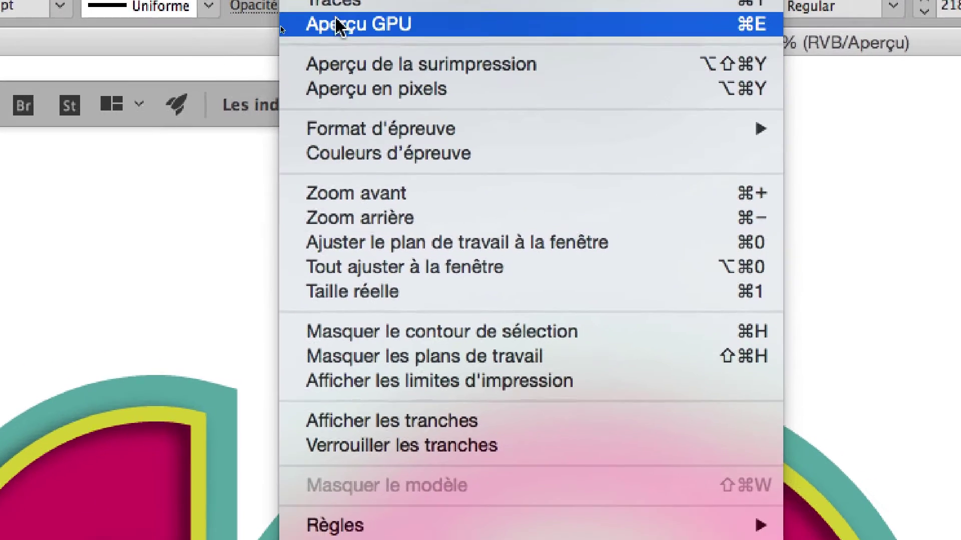
left_click(338, 25)
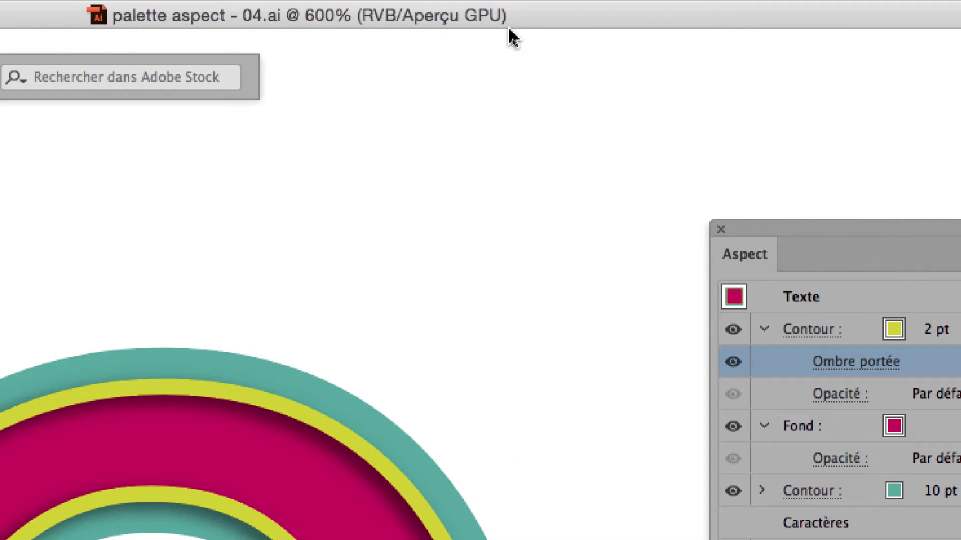
key("super+Tab")
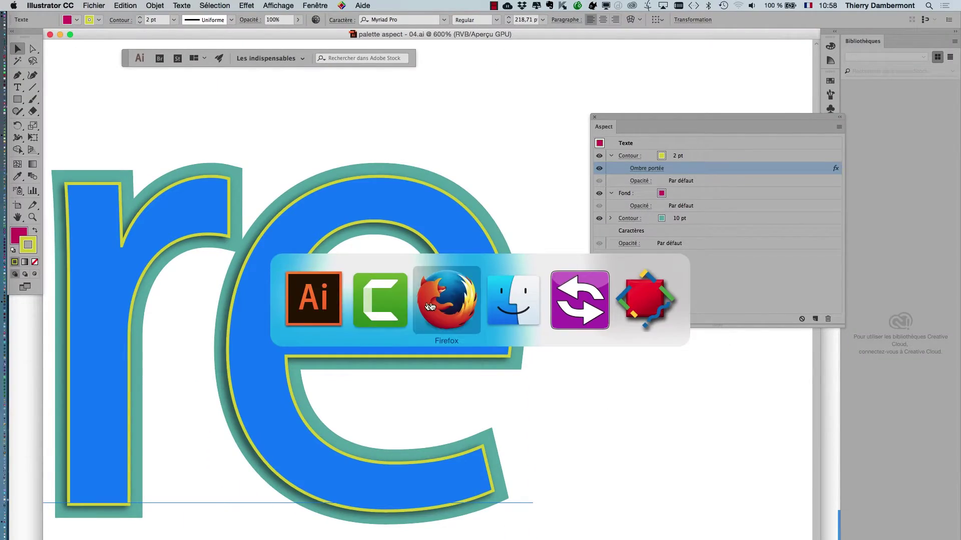
Show the Performances GPU article's Conseils de dépannage troubleshooting section in Firefox
left_click(430, 307)
scroll(254, 133, "up", 5)
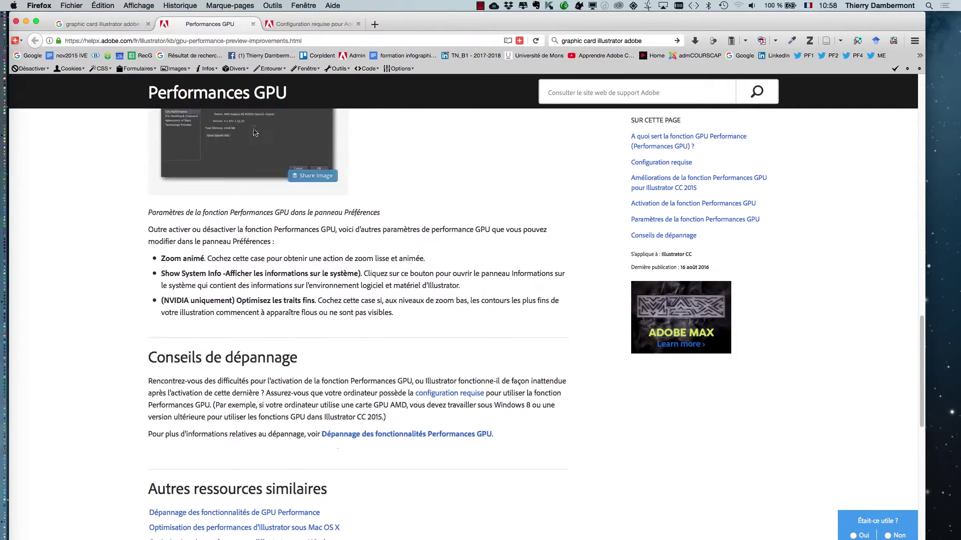
scroll(253, 133, "up", 10)
scroll(253, 132, "up", 3)
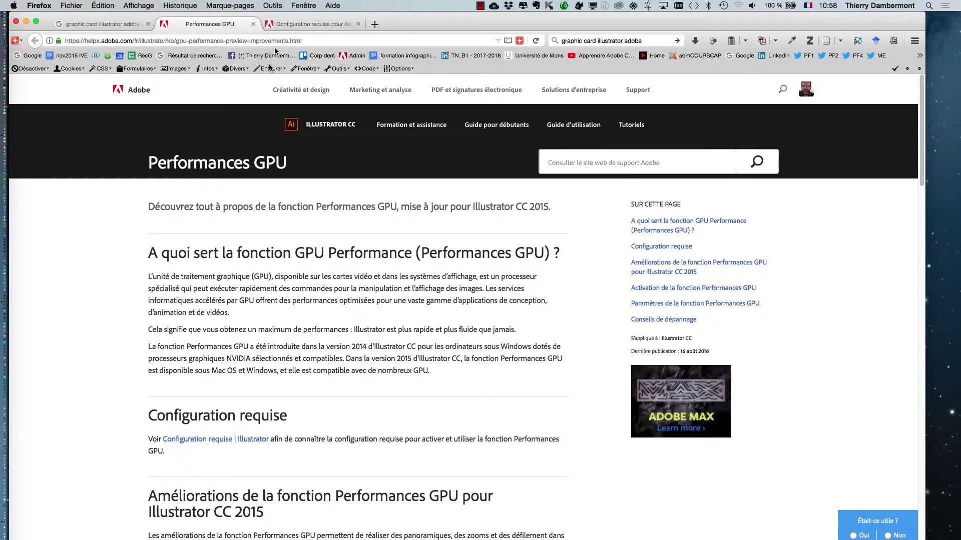
scroll(363, 336, "down", 5)
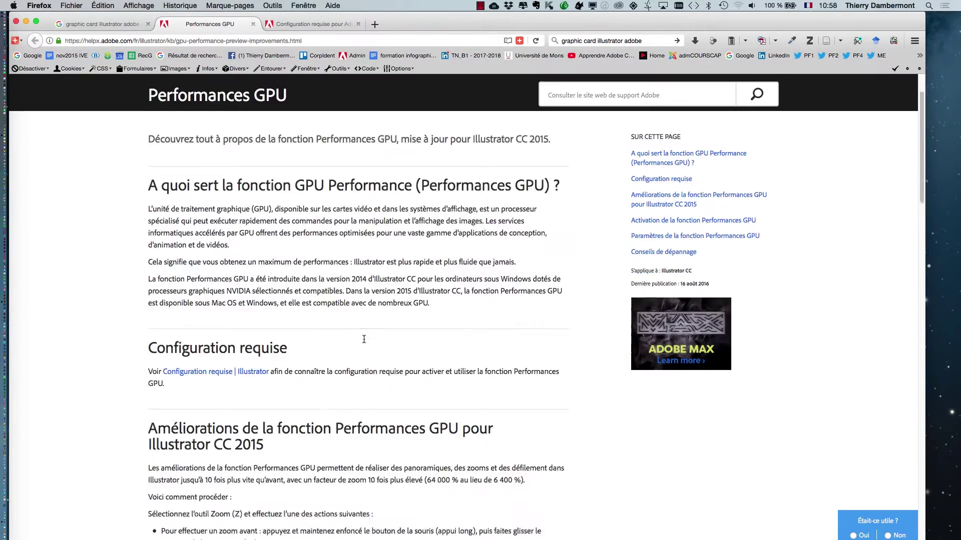
scroll(364, 340, "down", 10)
scroll(364, 343, "down", 10)
scroll(364, 340, "up", 5)
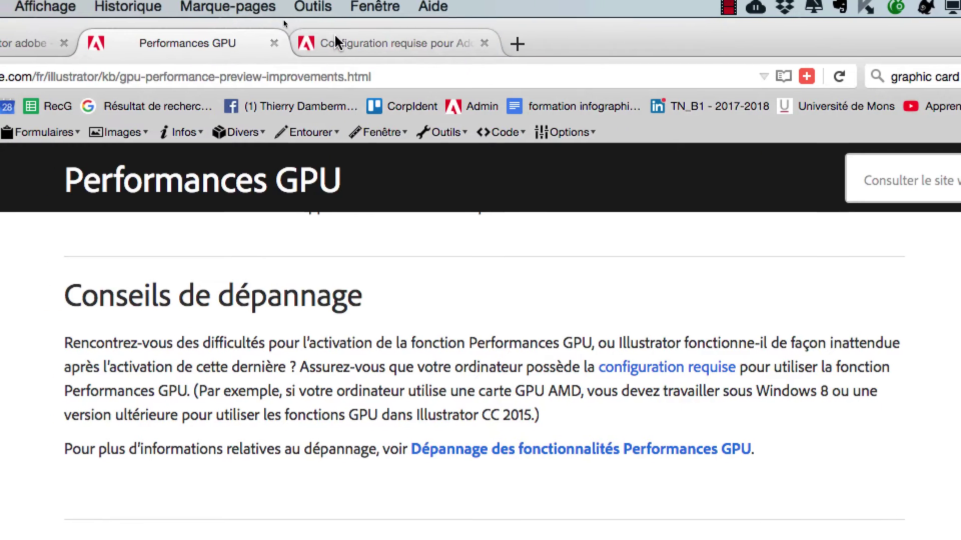
Show the Configuration requise page scrolled to its supported NVIDIA graphics cards list
left_click(336, 39)
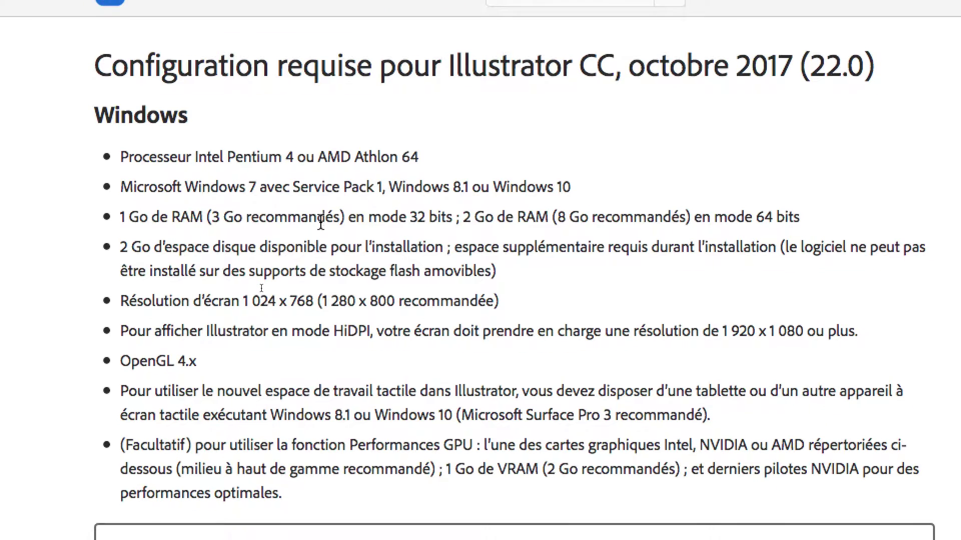
scroll(321, 223, "down", 5)
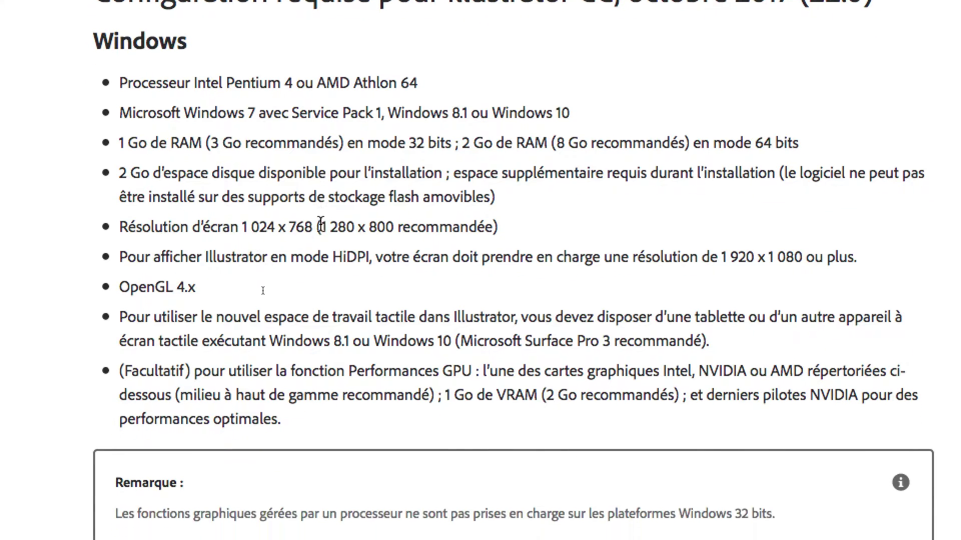
scroll(321, 224, "down", 2)
scroll(321, 224, "down", 1)
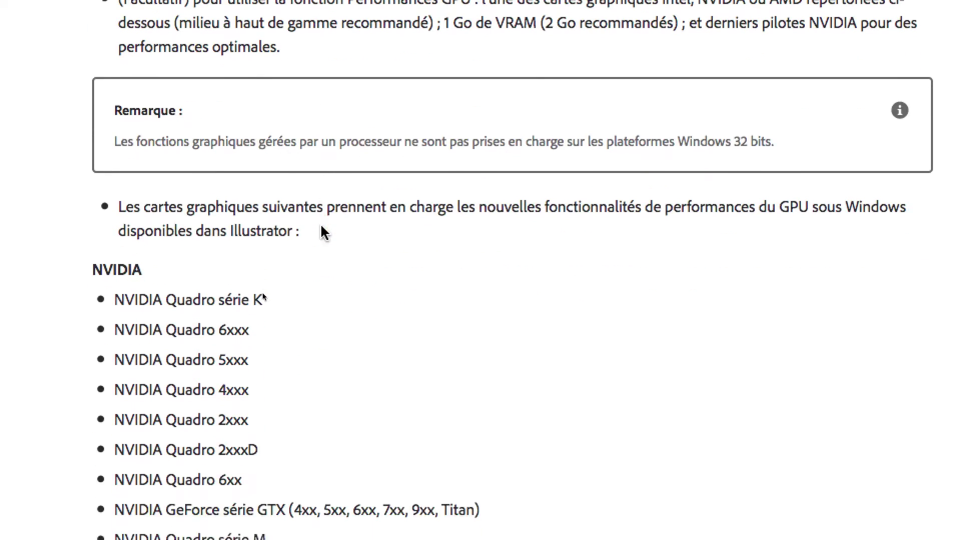
scroll(320, 225, "down", 2)
scroll(321, 225, "down", 1)
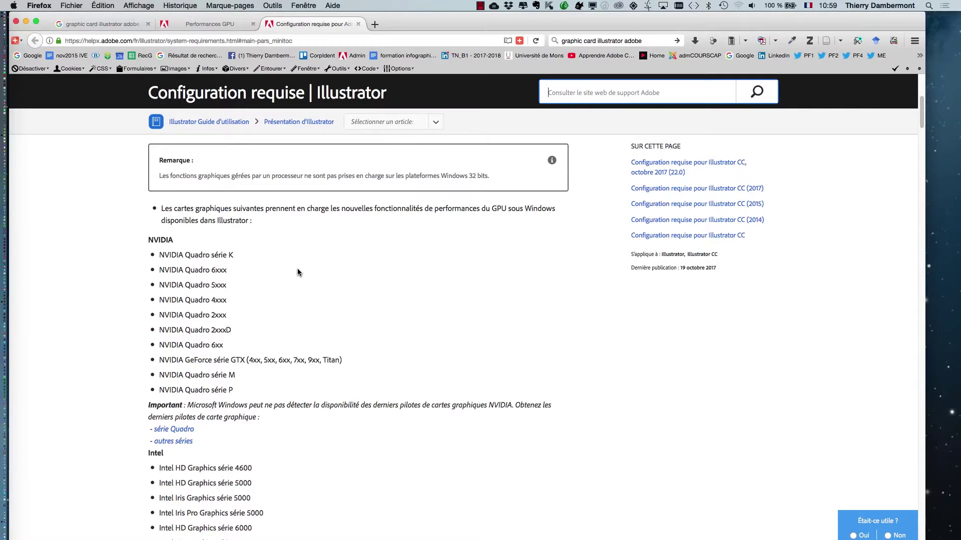
scroll(298, 270, "down", 1)
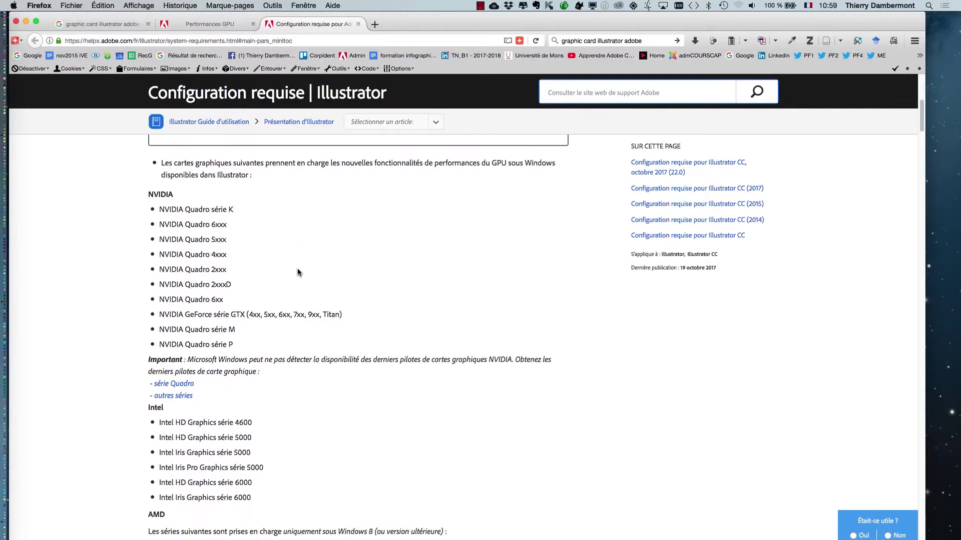
scroll(299, 272, "down", 2)
scroll(298, 272, "down", 2)
scroll(298, 268, "down", 2)
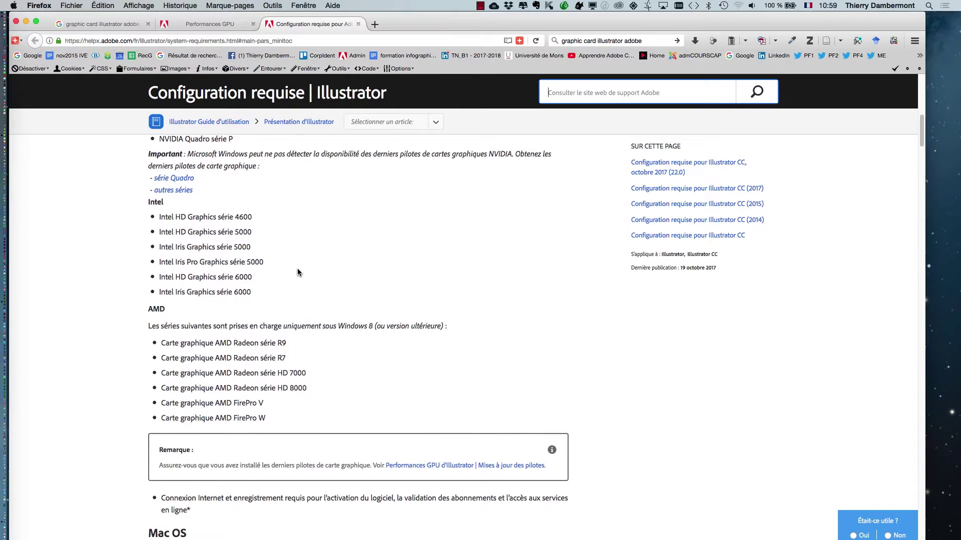
scroll(298, 268, "down", 2)
scroll(282, 272, "up", 2)
scroll(260, 290, "up", 2)
scroll(231, 310, "down", 2)
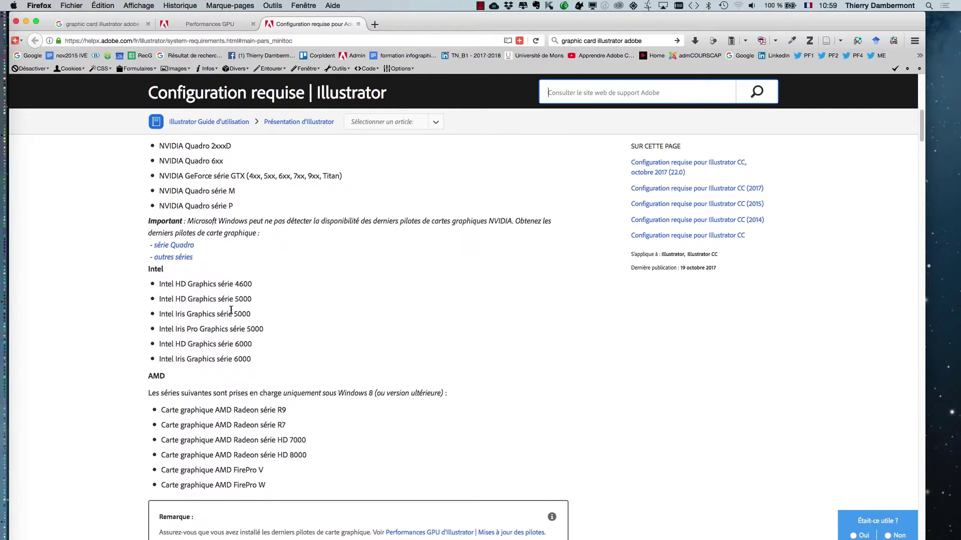
scroll(231, 310, "down", 1)
scroll(232, 312, "down", 2)
scroll(233, 312, "up", 2)
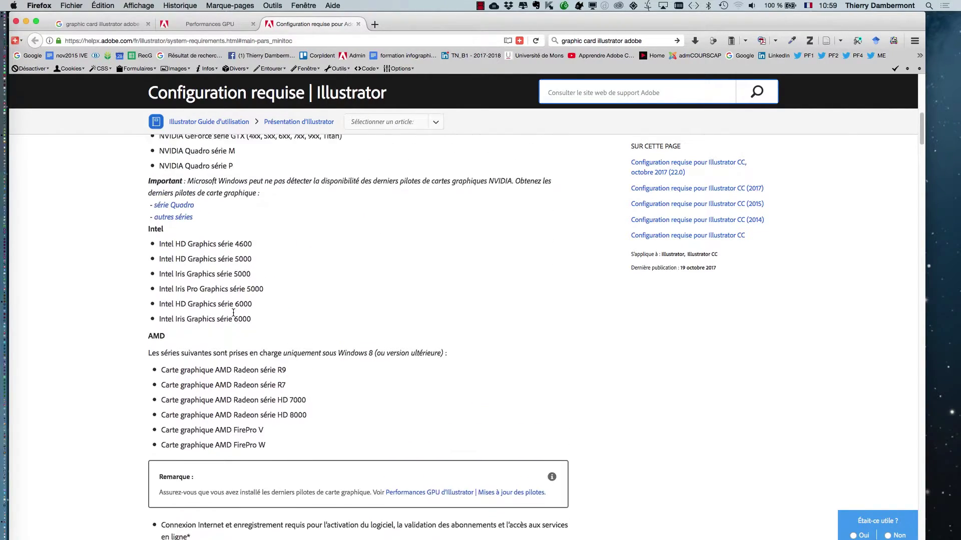
scroll(233, 313, "down", 2)
scroll(233, 312, "down", 2)
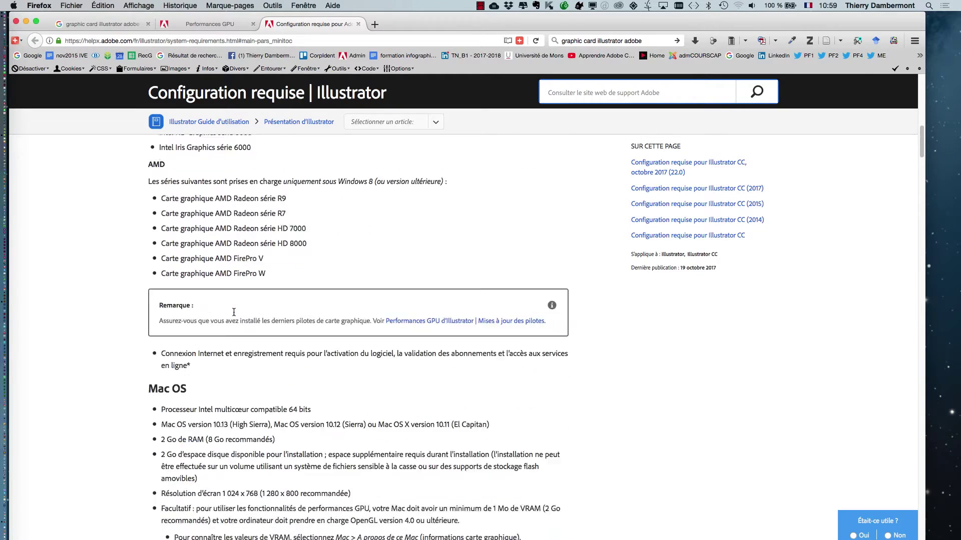
scroll(233, 312, "down", 3)
scroll(234, 311, "down", 1)
scroll(234, 310, "down", 1)
scroll(234, 311, "down", 2)
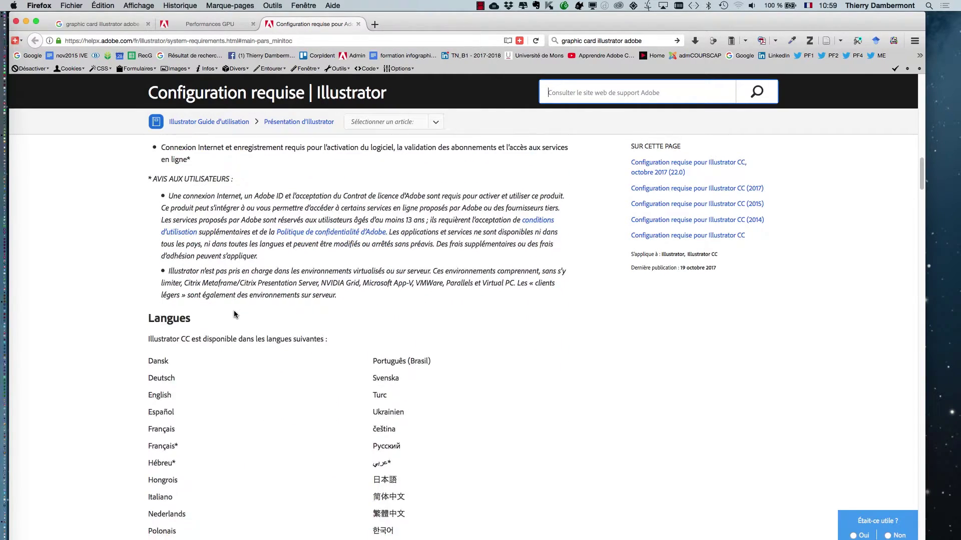
scroll(233, 312, "down", 1)
scroll(233, 314, "down", 2)
scroll(234, 310, "down", 1)
scroll(234, 310, "down", 2)
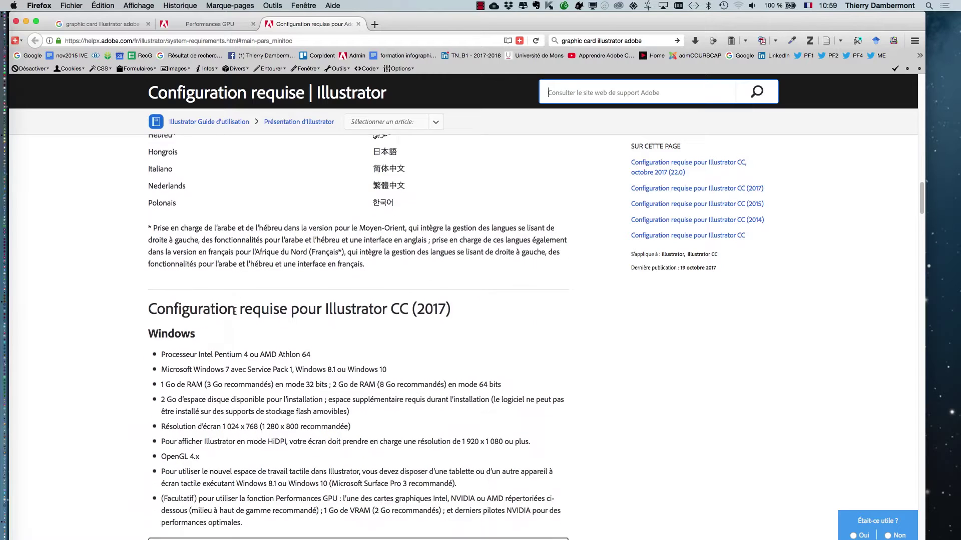
scroll(234, 311, "down", 2)
scroll(234, 310, "down", 3)
scroll(234, 314, "down", 1)
scroll(234, 313, "down", 1)
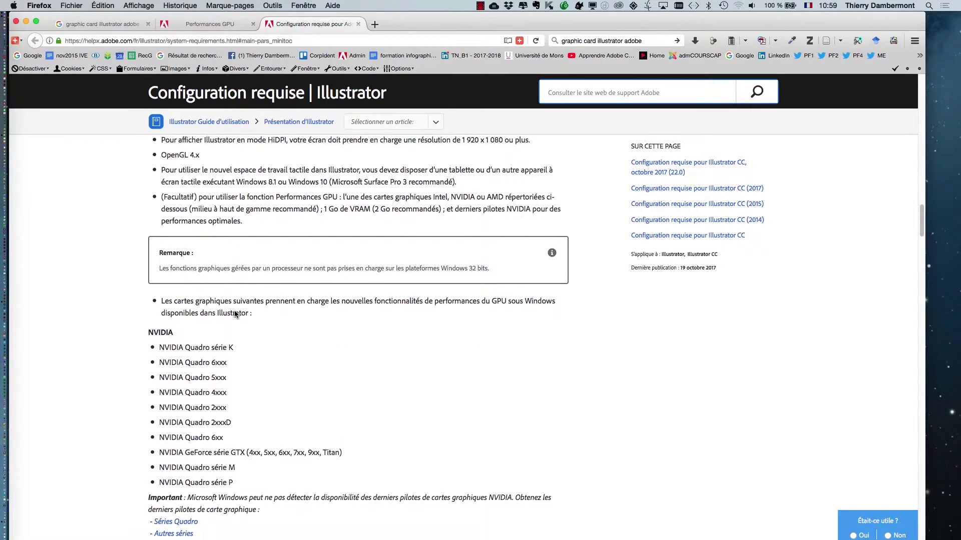
scroll(235, 314, "down", 1)
scroll(234, 313, "down", 1)
scroll(234, 314, "down", 1)
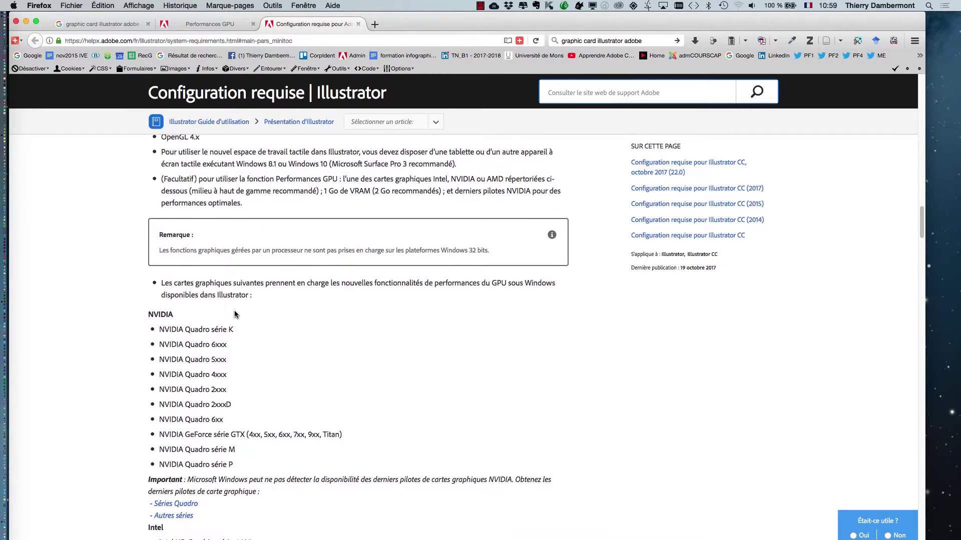
scroll(234, 314, "down", 2)
scroll(234, 314, "down", 1)
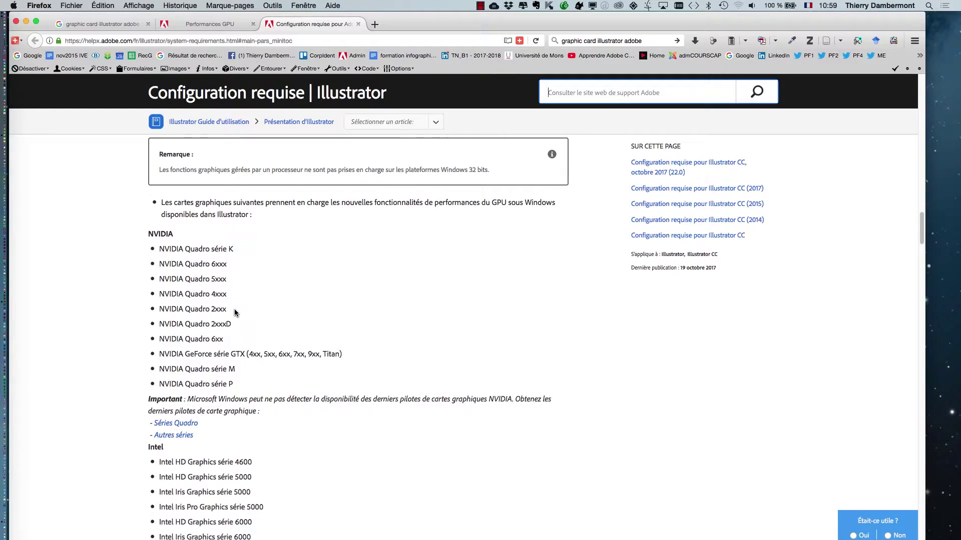
scroll(234, 310, "down", 2)
scroll(235, 311, "down", 4)
scroll(235, 309, "down", 2)
scroll(235, 310, "down", 3)
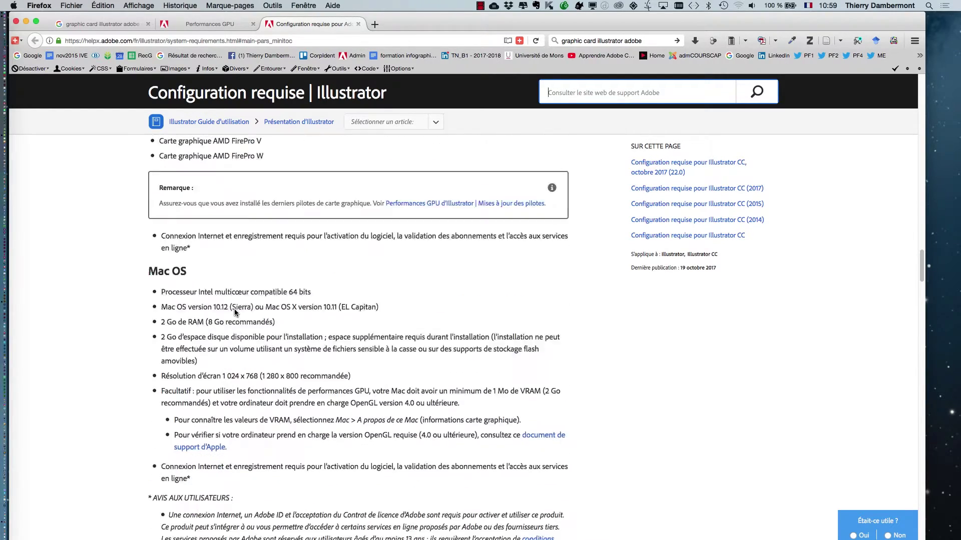
scroll(235, 310, "down", 4)
scroll(235, 310, "down", 2)
scroll(235, 310, "down", 3)
scroll(235, 309, "down", 3)
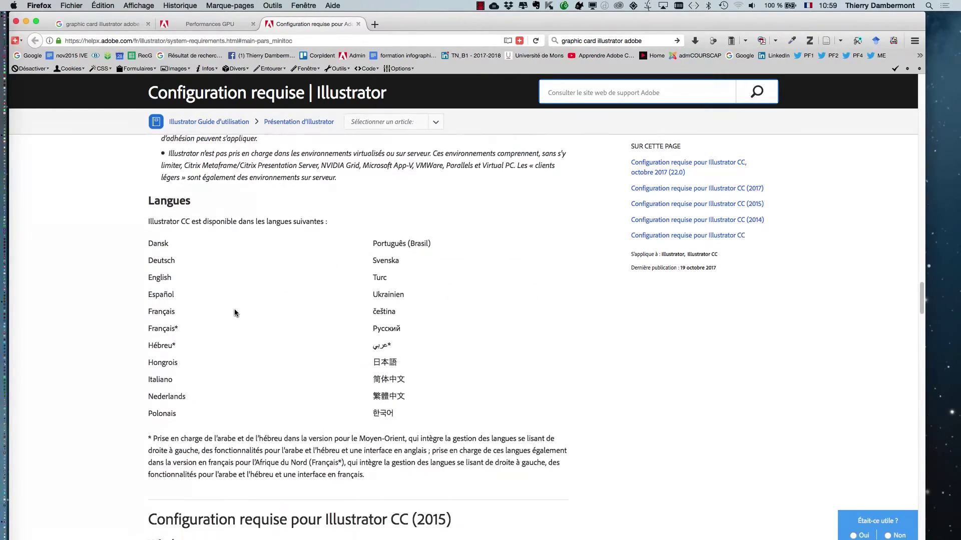
scroll(235, 310, "down", 1)
scroll(234, 310, "down", 2)
scroll(235, 310, "up", 10)
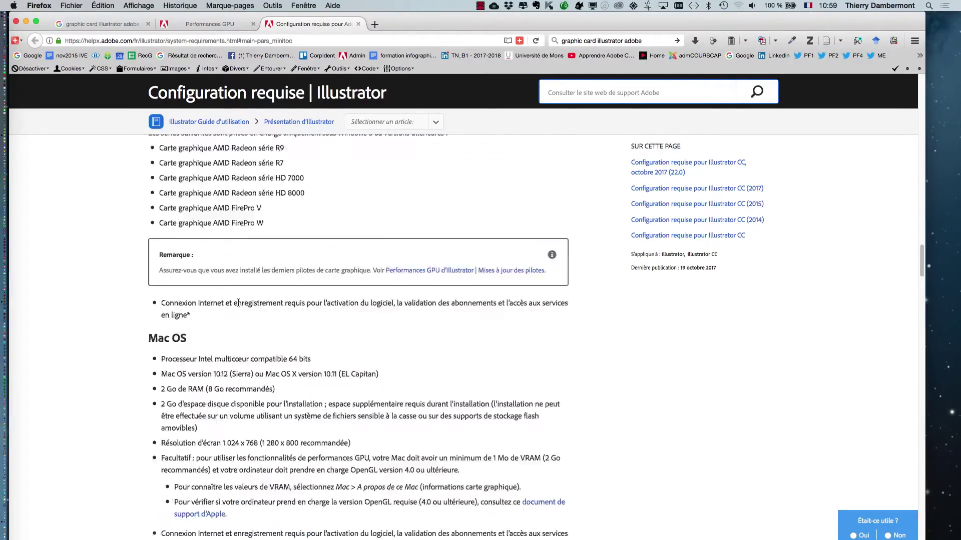
scroll(235, 305, "up", 10)
scroll(236, 300, "up", 12)
scroll(236, 298, "up", 8)
scroll(237, 299, "up", 10)
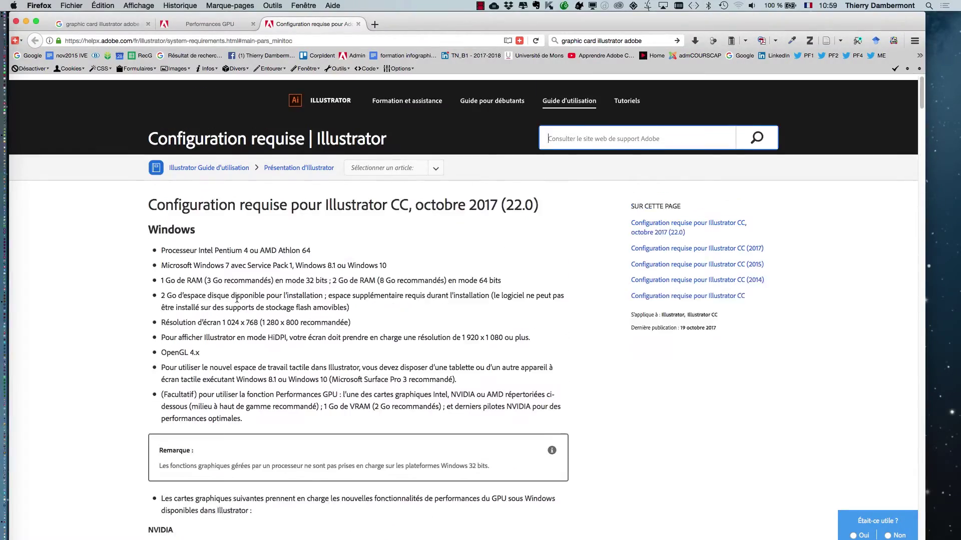
scroll(236, 299, "up", 3)
scroll(236, 300, "down", 2)
scroll(236, 299, "down", 4)
scroll(237, 300, "down", 1)
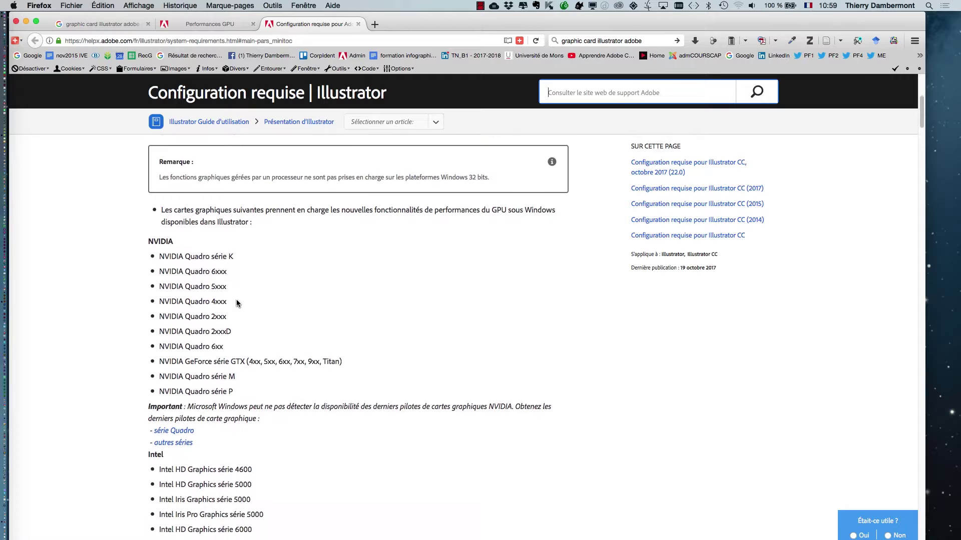
scroll(237, 301, "down", 2)
scroll(237, 302, "down", 1)
scroll(236, 303, "down", 1)
scroll(236, 303, "down", 3)
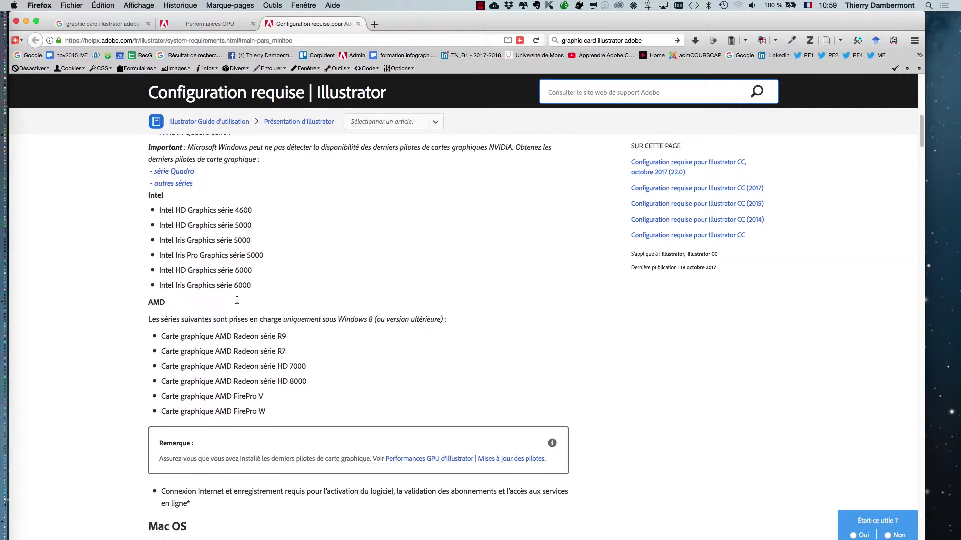
scroll(237, 303, "down", 2)
scroll(236, 303, "down", 1)
scroll(239, 320, "down", 1)
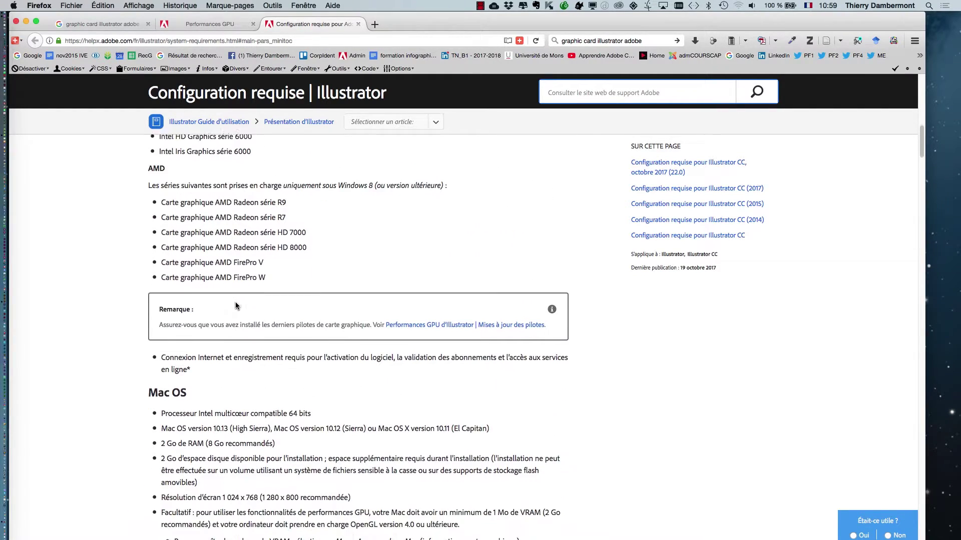
scroll(257, 380, "down", 1)
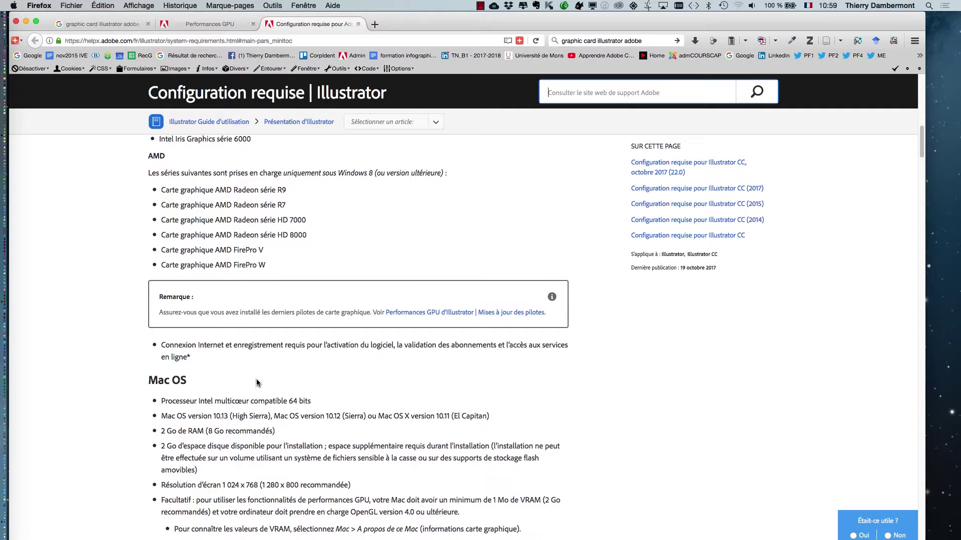
scroll(256, 380, "down", 2)
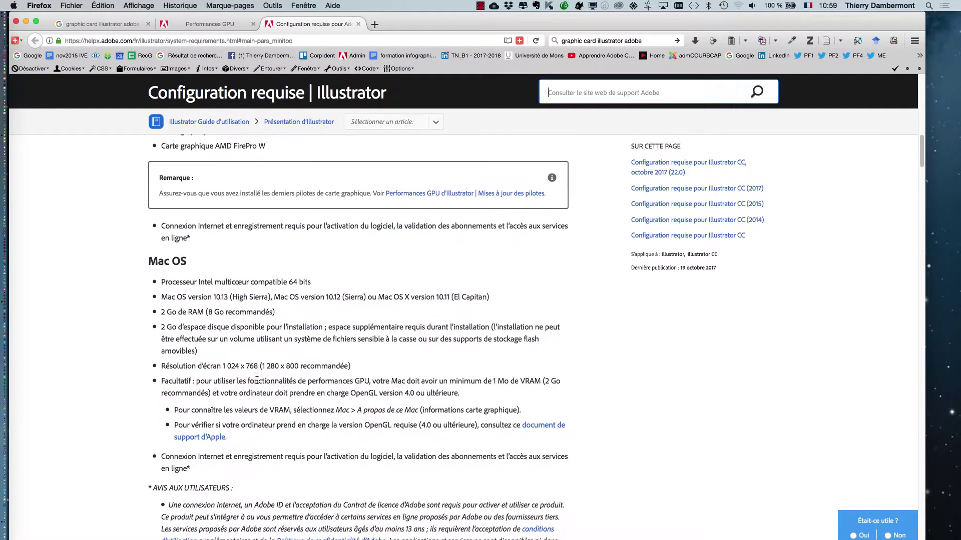
scroll(257, 380, "down", 2)
scroll(256, 381, "down", 1)
scroll(256, 382, "down", 1)
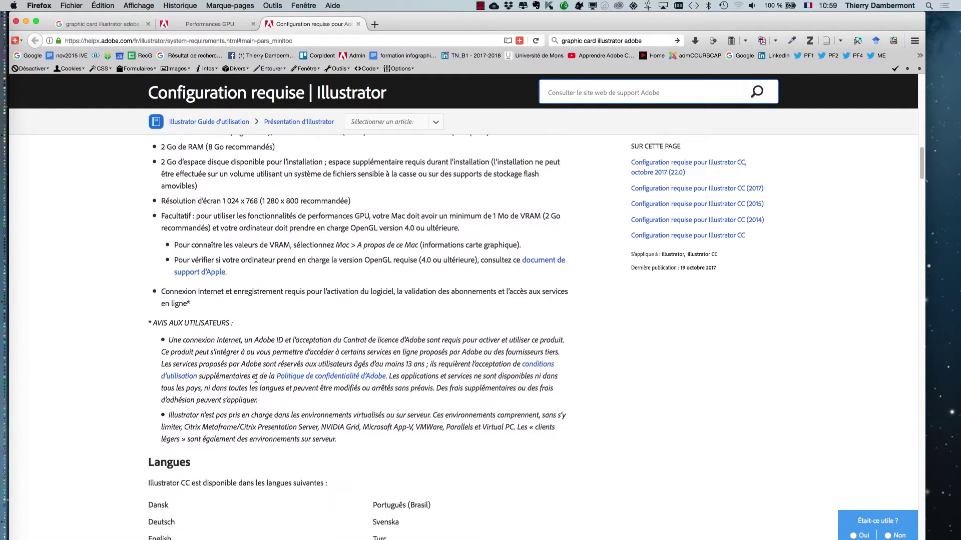
scroll(256, 378, "up", 1)
scroll(256, 378, "up", 1)
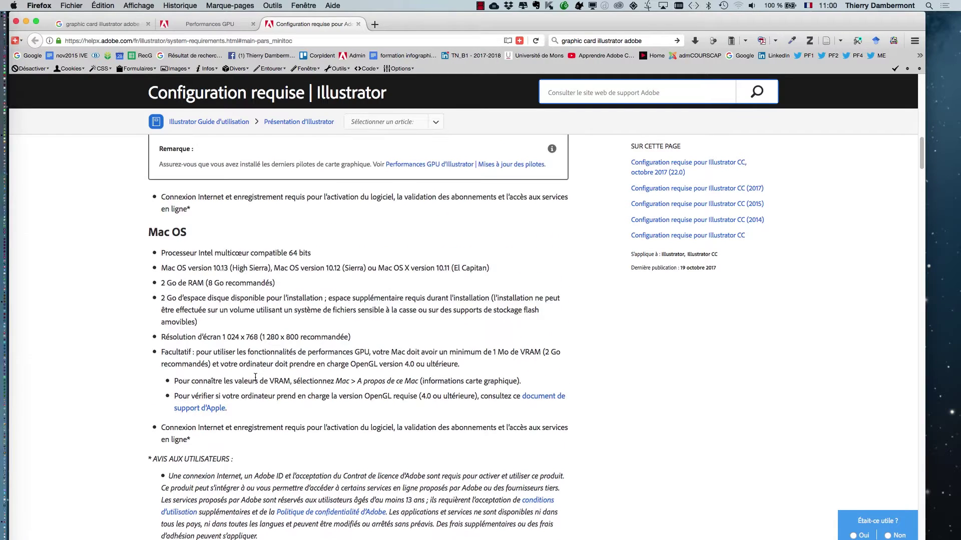
scroll(256, 378, "up", 1)
scroll(255, 378, "down", 3)
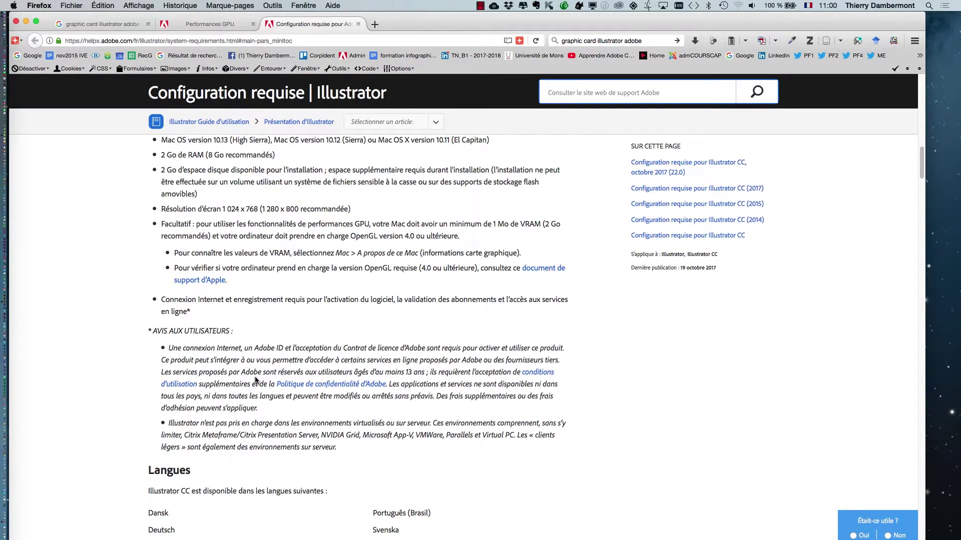
scroll(255, 380, "up", 5)
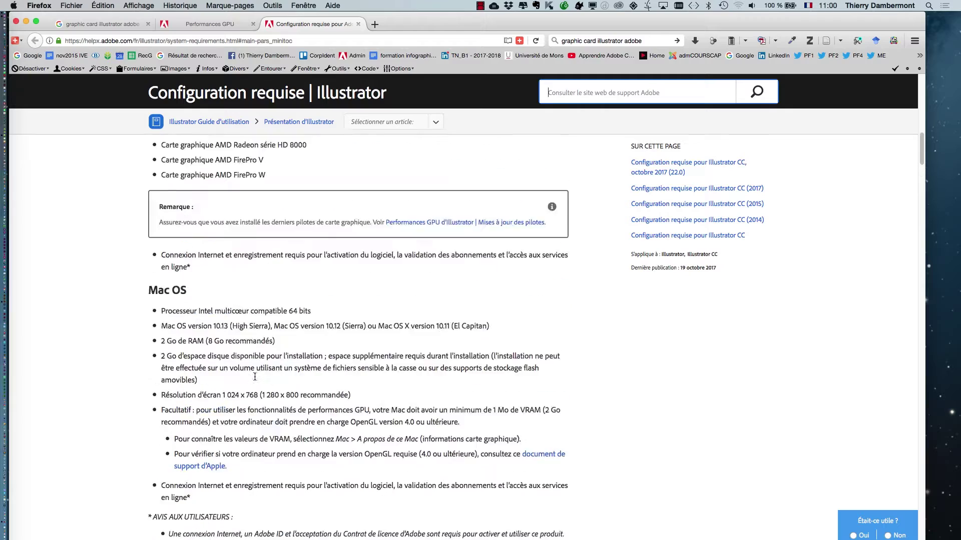
scroll(255, 379, "up", 10)
scroll(256, 379, "up", 10)
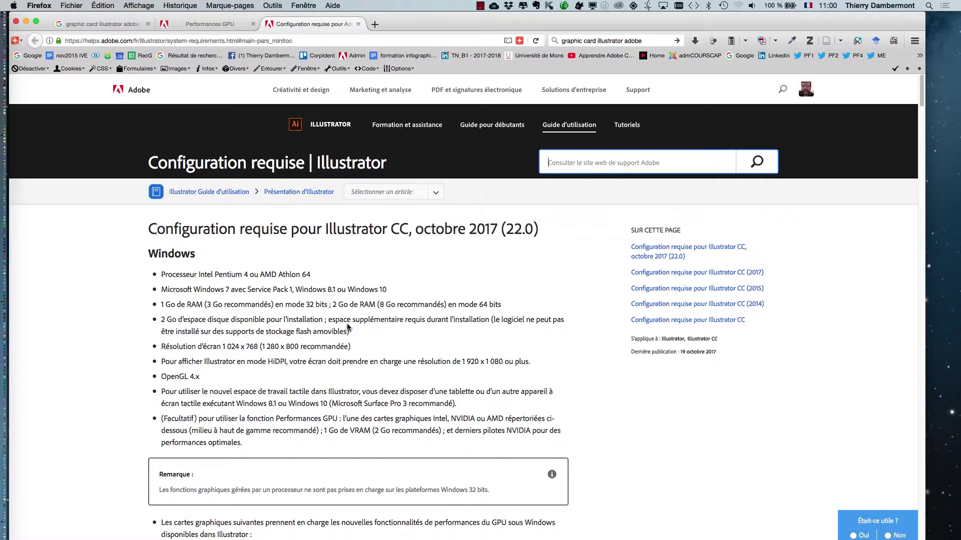
Replace the previous query with 'mac pro' in Firefox's search box and run the search
left_click(651, 41)
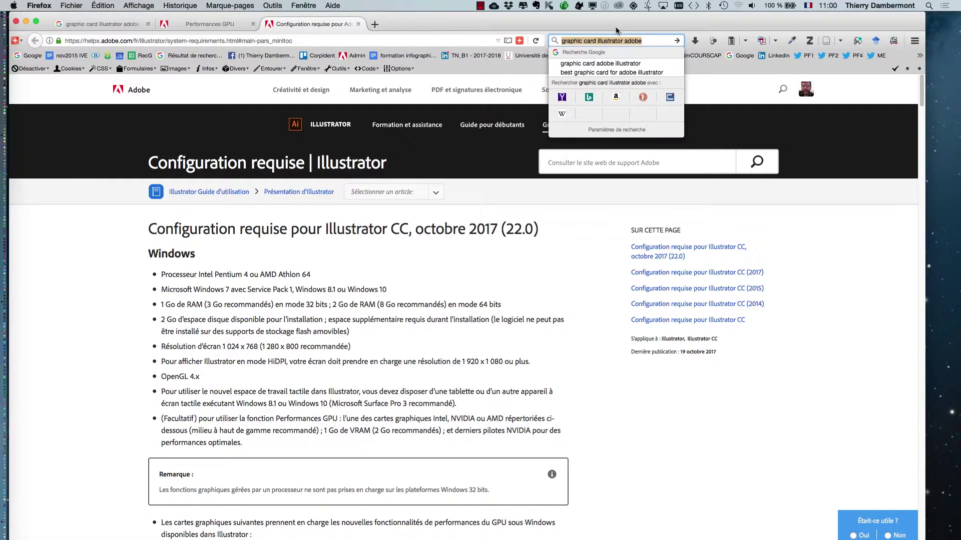
type("mac p")
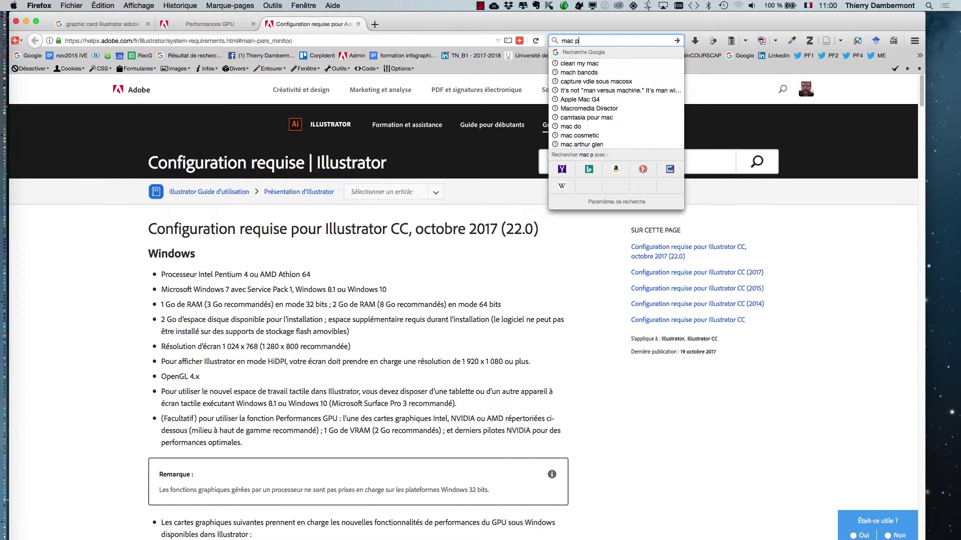
type("ro")
key("Return")
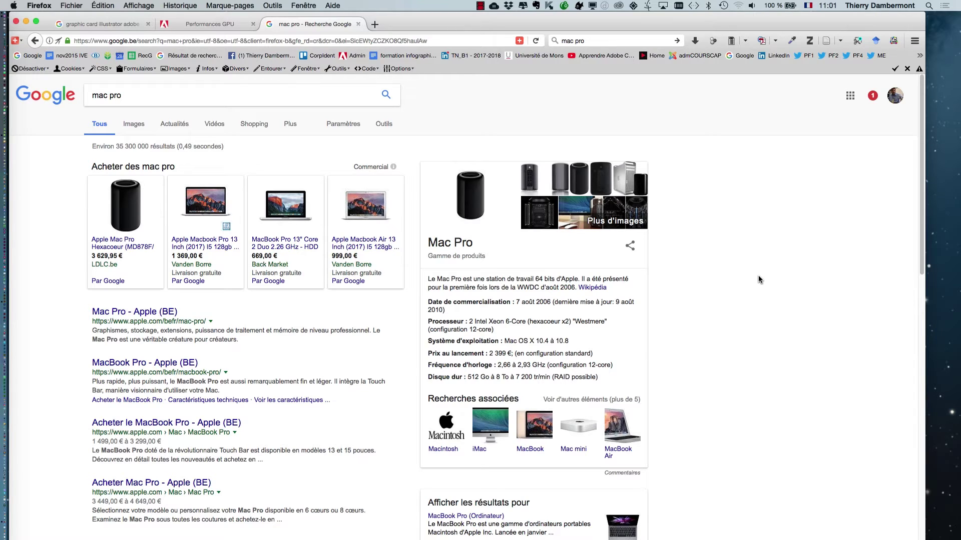
Return to the 'carte graphique externe portable' results, then minimize Firefox to reveal Illustrator
key("super+Left")
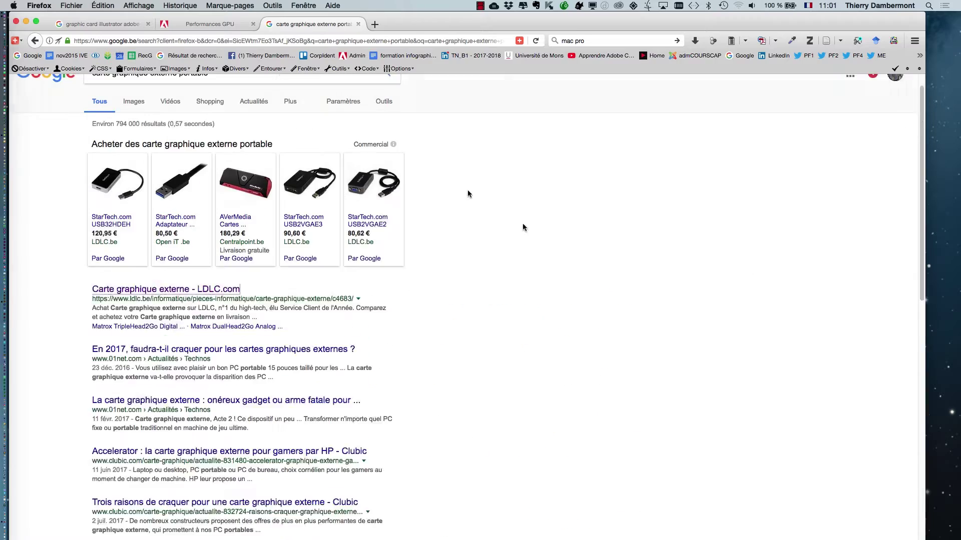
scroll(526, 220, "up", 1)
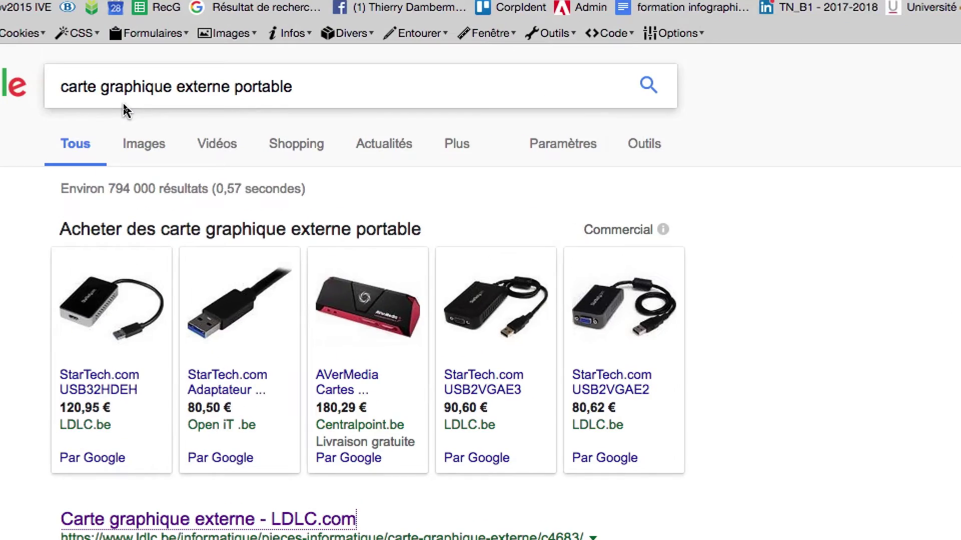
scroll(110, 270, "down", 3)
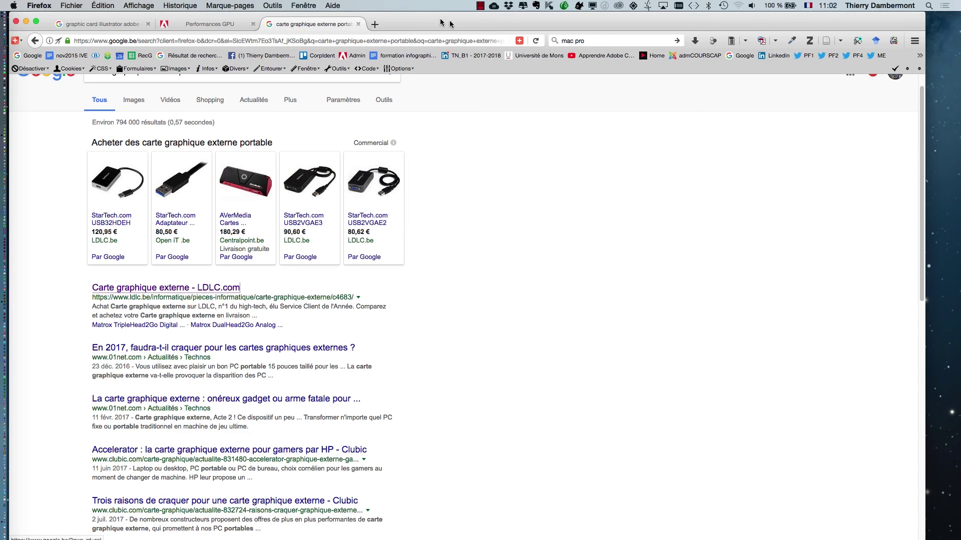
left_click(26, 24)
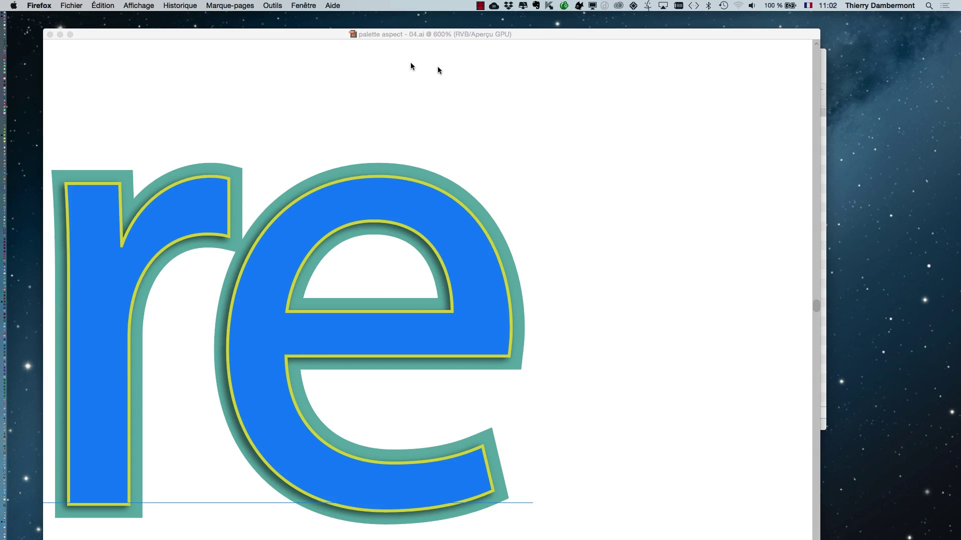